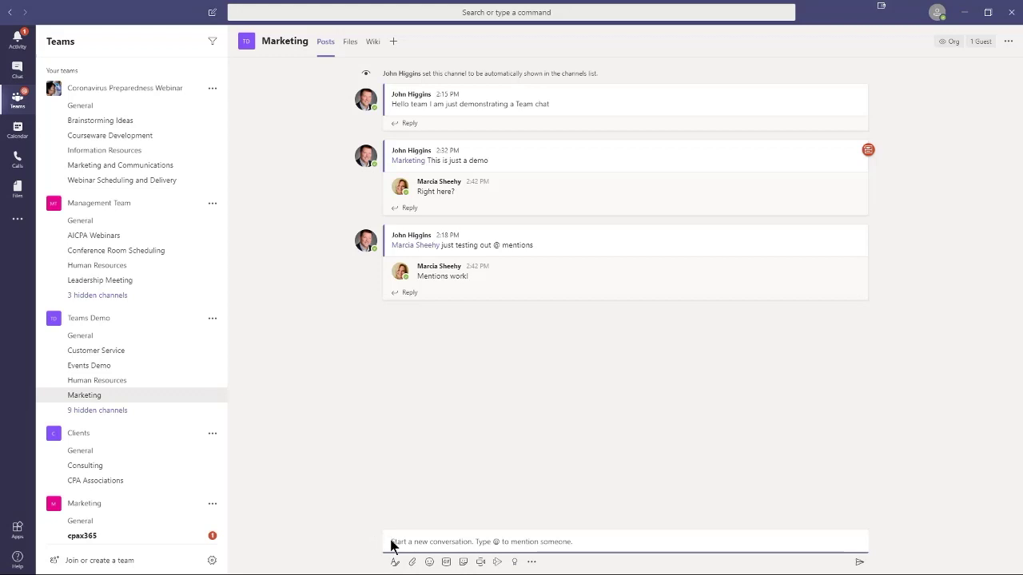
Step: Expand the Marketing channel's new post into the full editor and add the subject 'Post Text Demo'
left_click(394, 549)
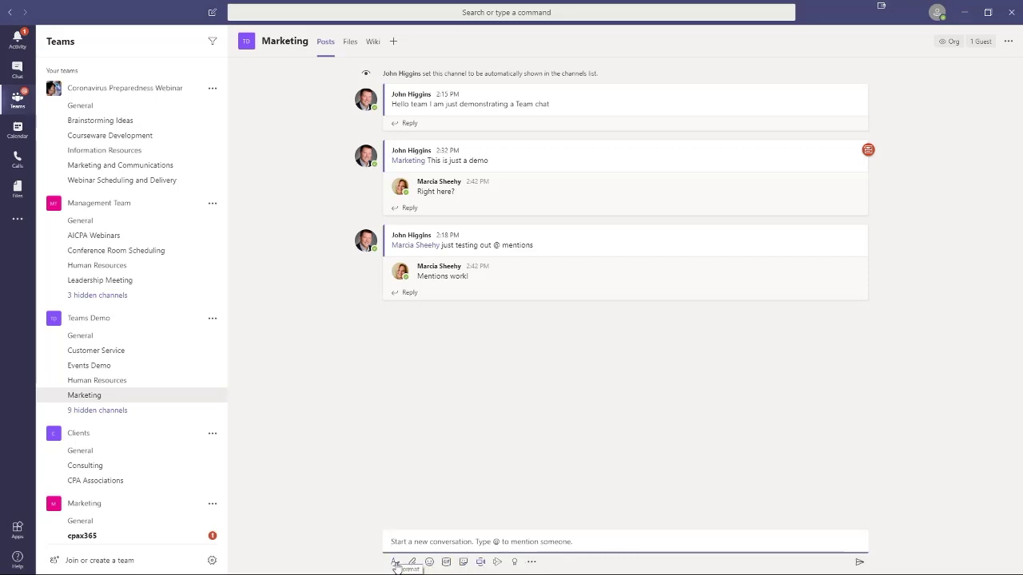
left_click(394, 563)
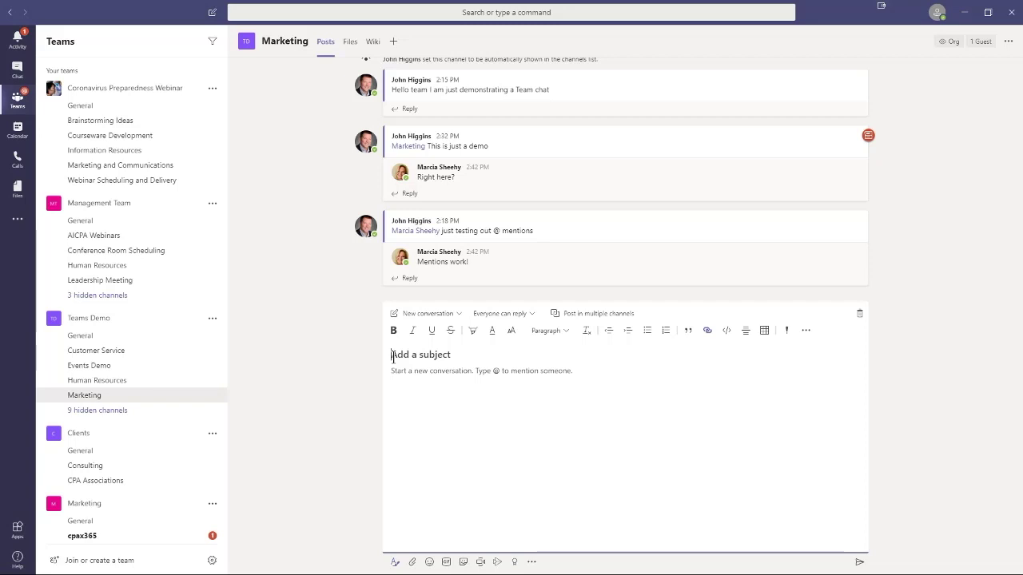
left_click(393, 357)
type("Post Text Demo")
Step: Mention a colleague in the body, then write 'I want you to see all the text formatting options.'
left_click(395, 371)
type("@n")
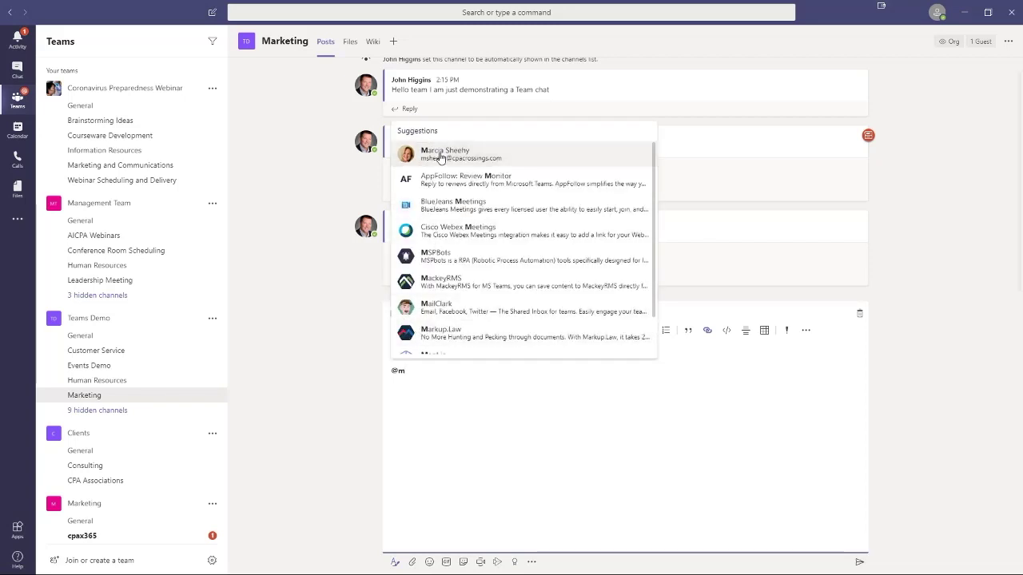
left_click(439, 157)
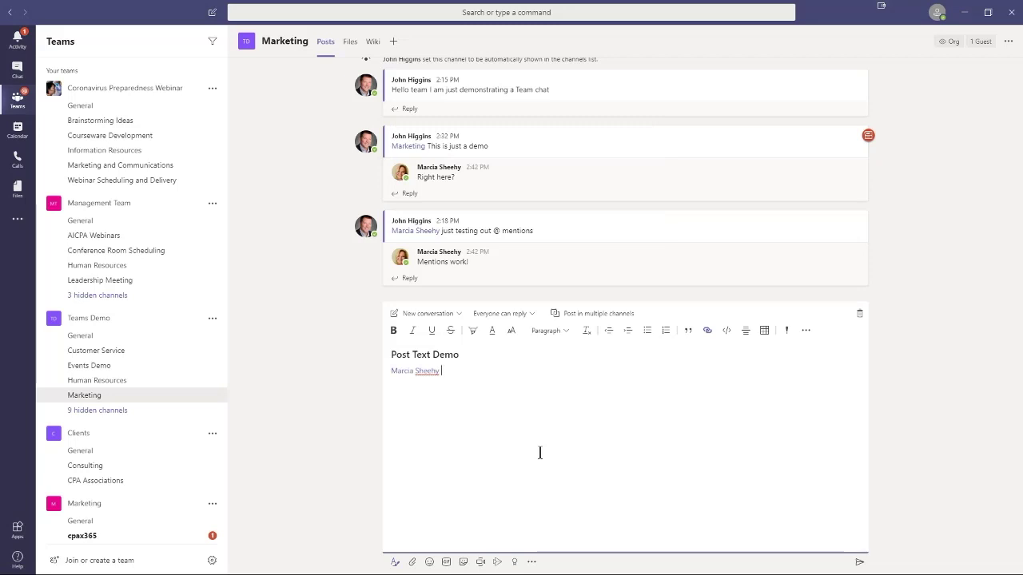
type("I want you to see all the text formatting options.")
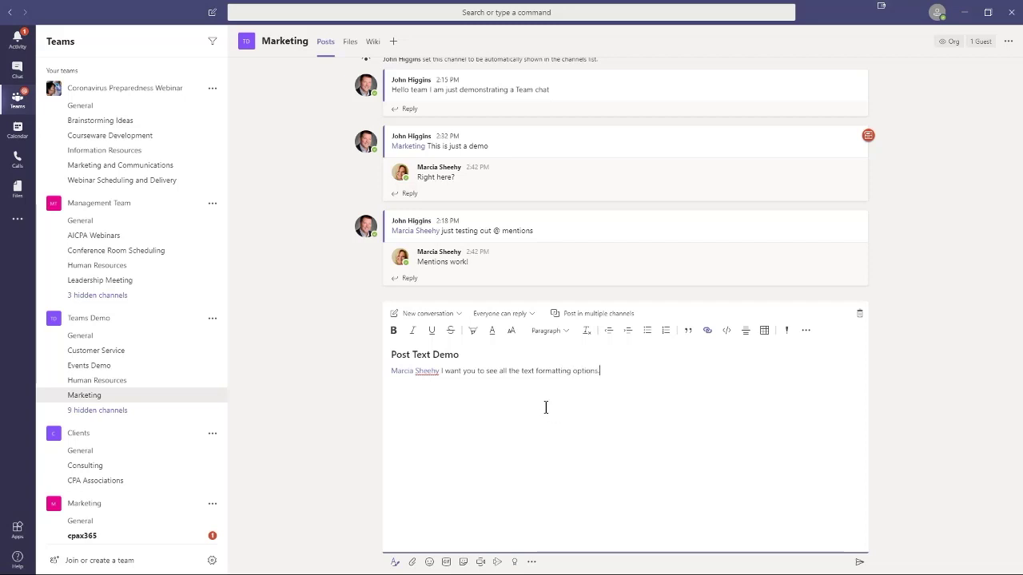
Step: Make the sentence after the mention bold, italic and Heading 1, with a yellow highlight
left_click_drag(441, 372, 604, 370)
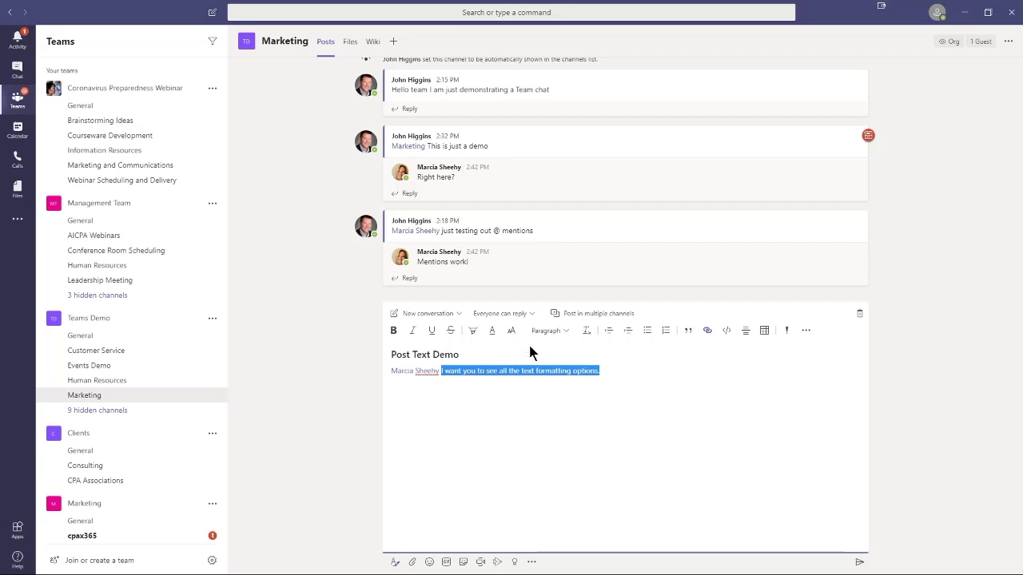
left_click(393, 331)
left_click(413, 331)
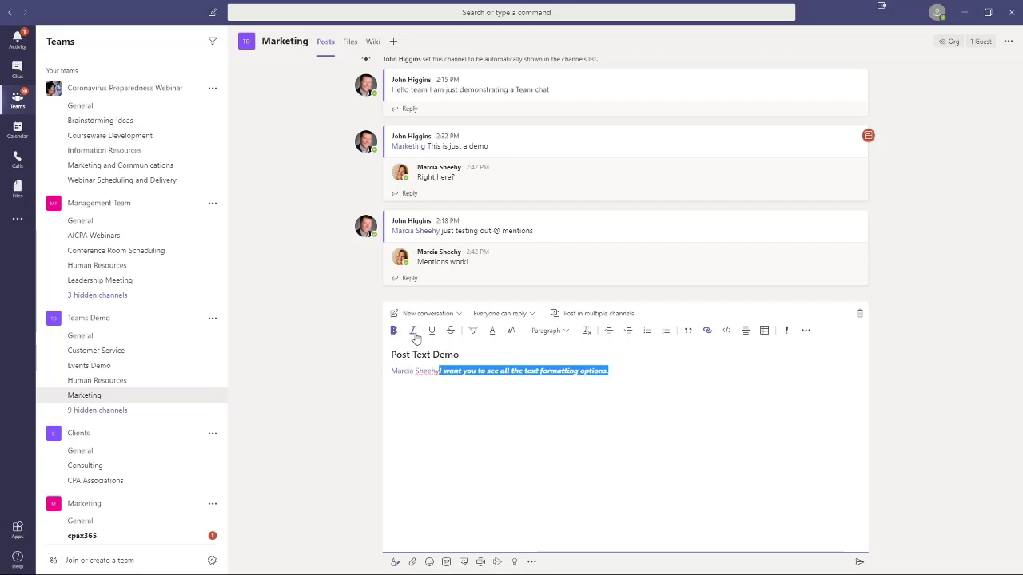
left_click(565, 332)
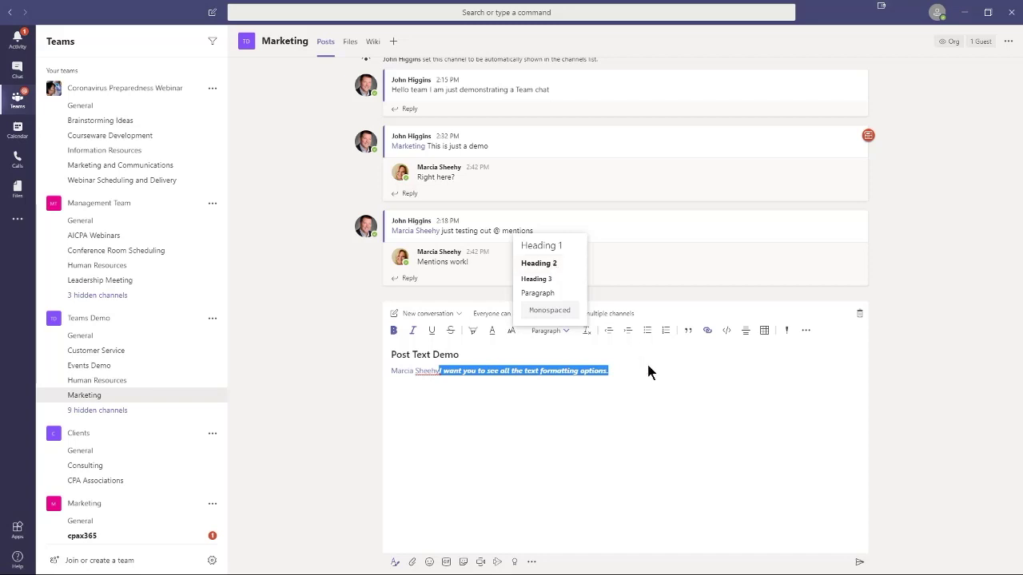
left_click(543, 247)
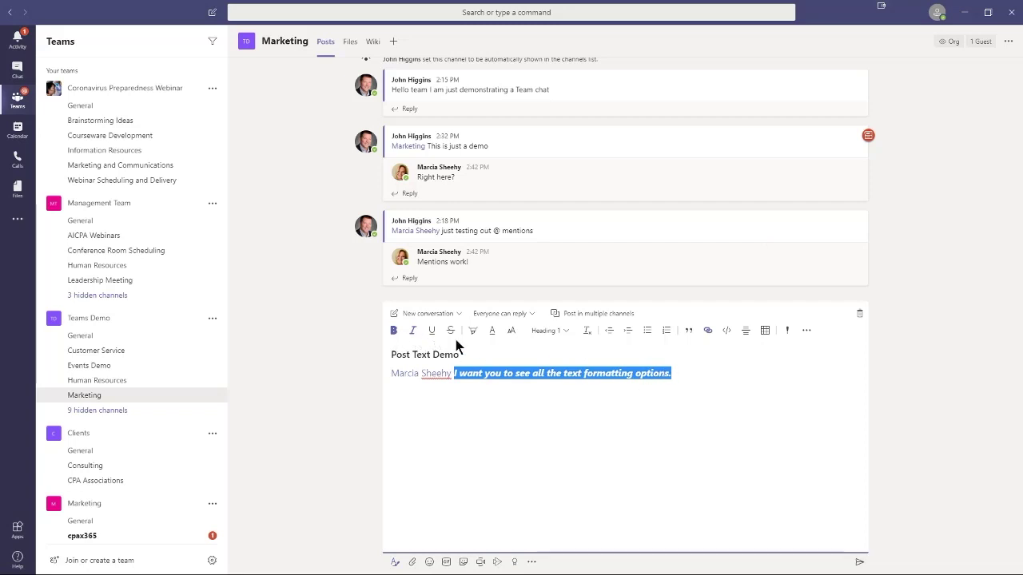
left_click(480, 333)
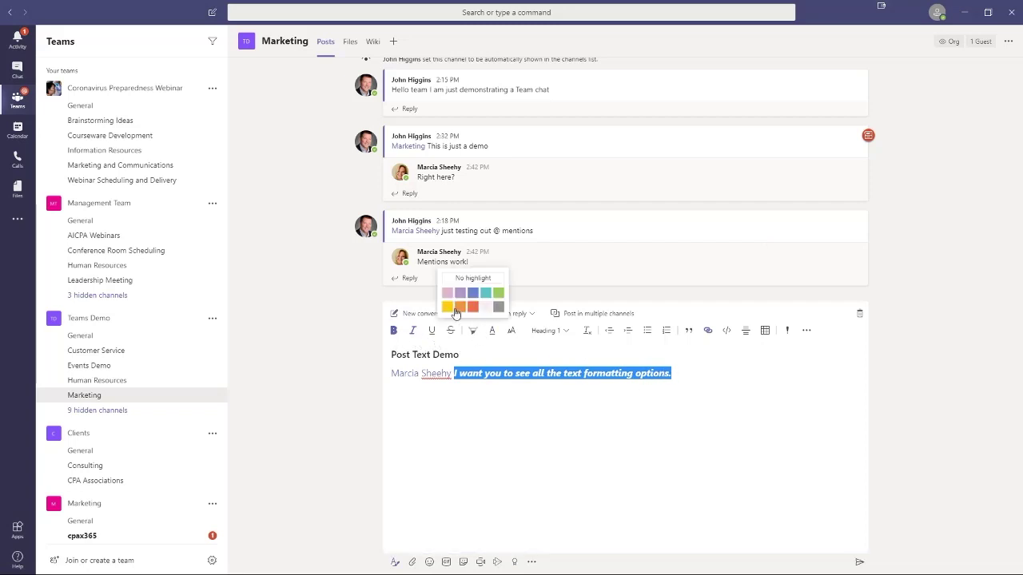
left_click(448, 307)
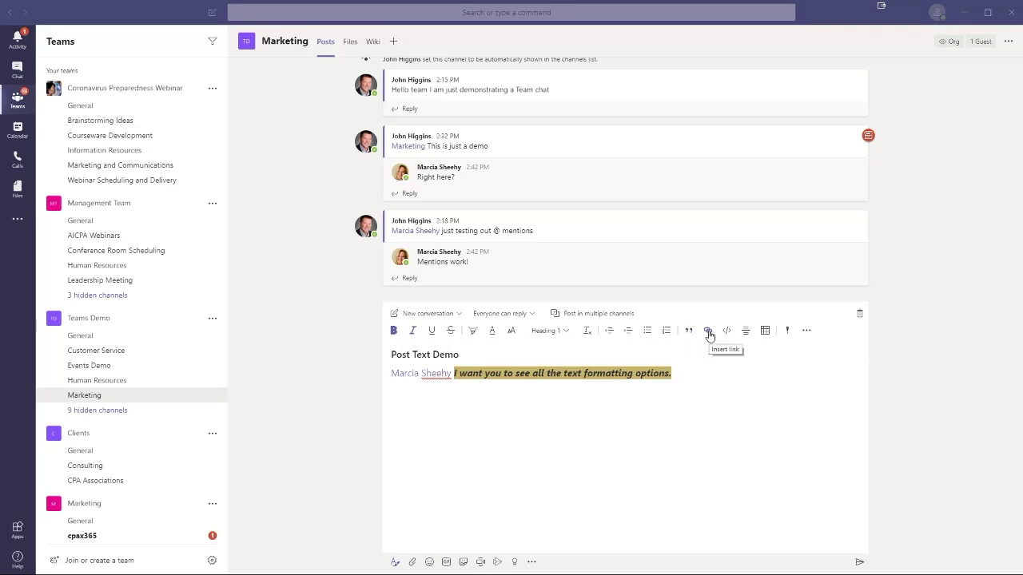
Step: Drop the attempt to link the sentence and start a new paragraph below it
left_click(707, 332)
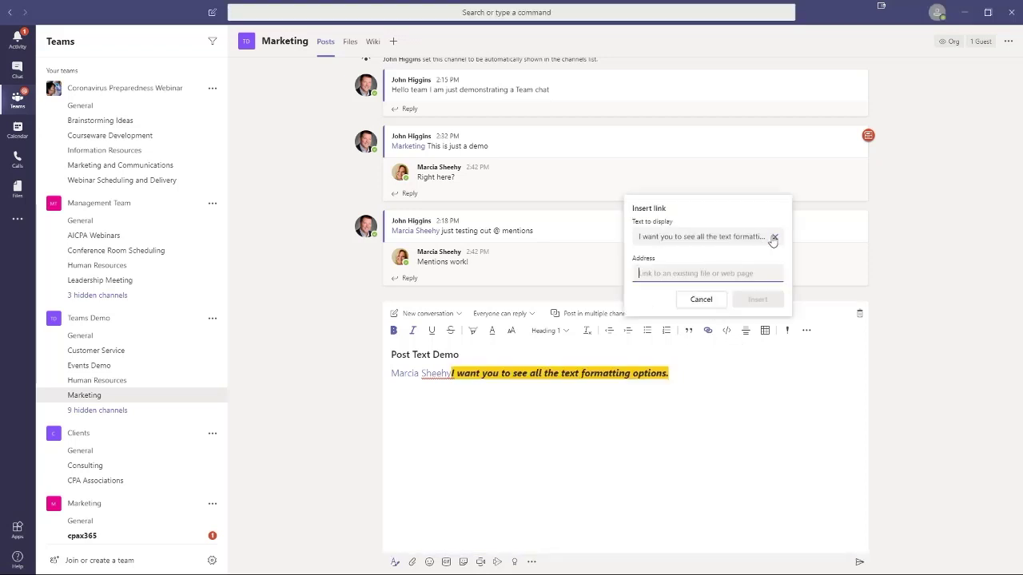
left_click(773, 238)
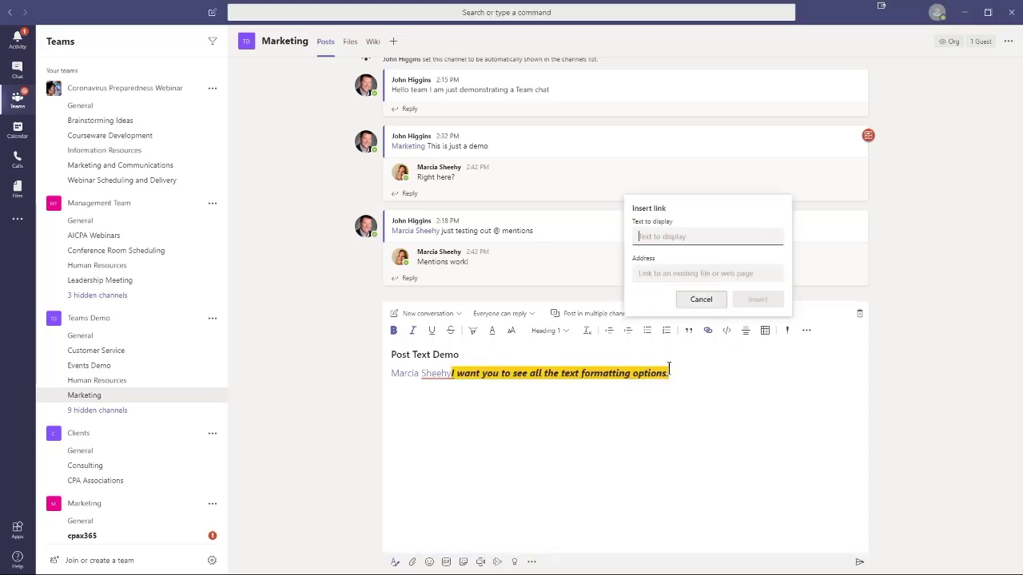
left_click(703, 304)
left_click(691, 375)
key("Return")
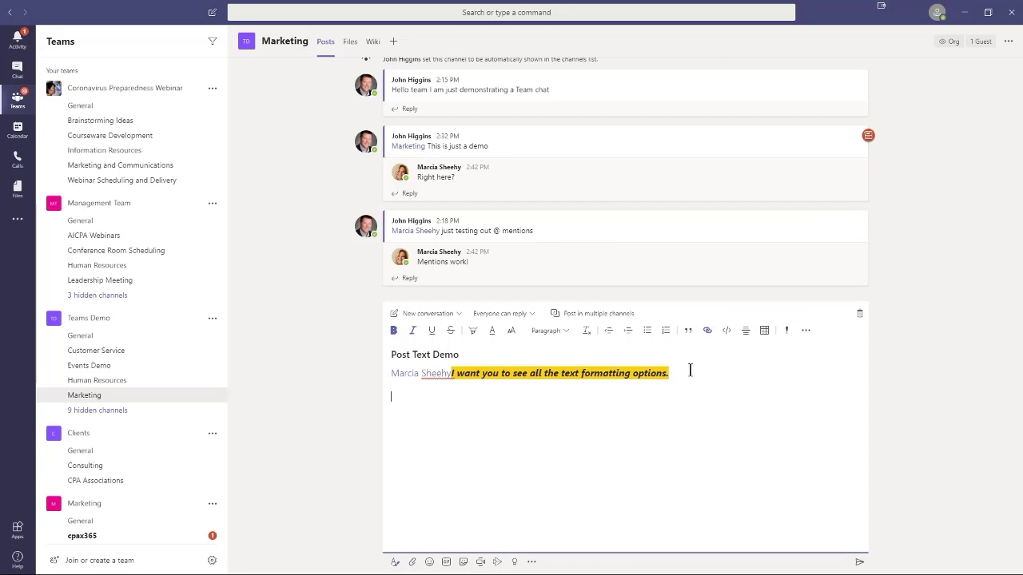
left_click(706, 332)
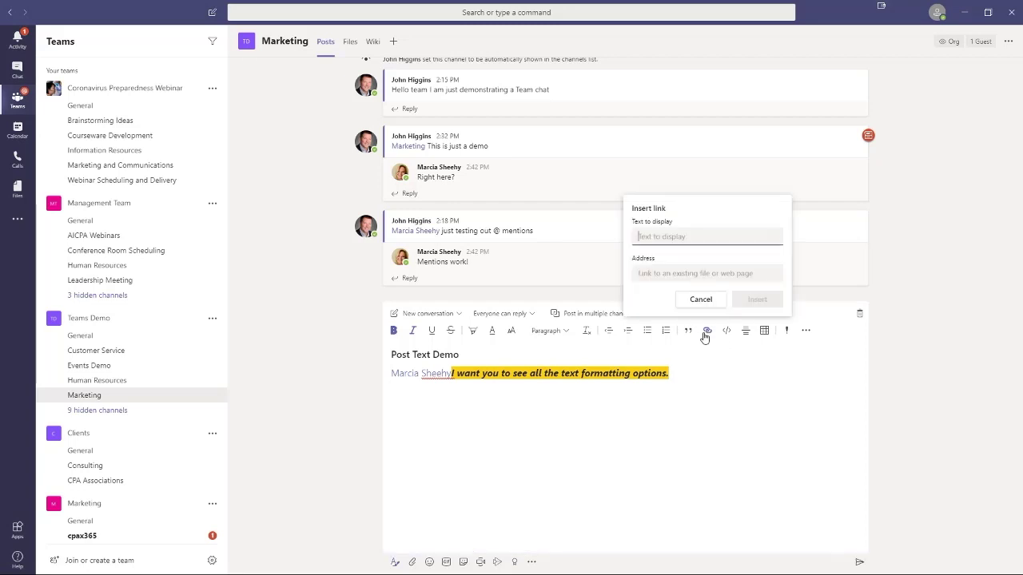
type("cpax365 website")
left_click(650, 276)
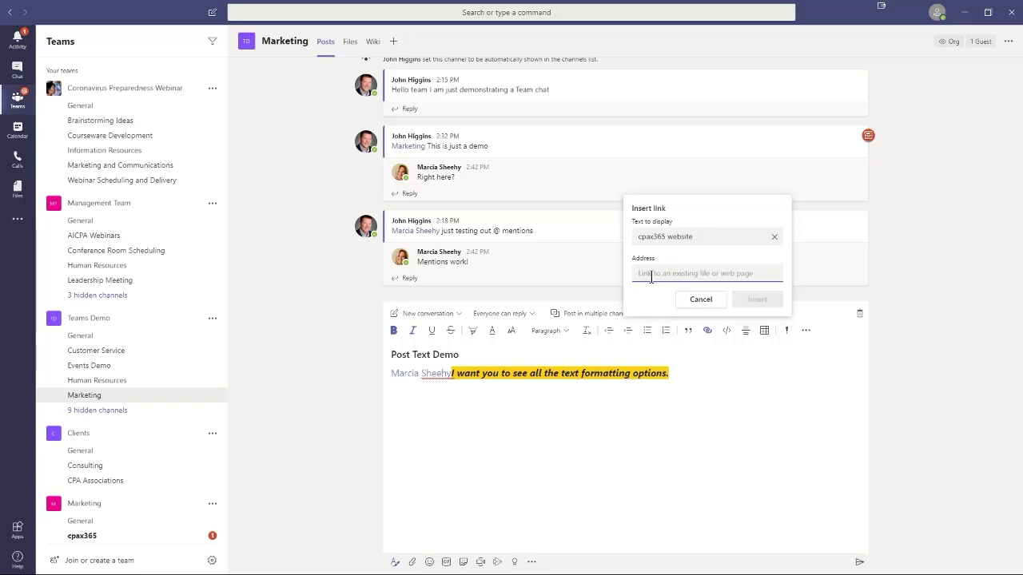
type("www.cpax365.com")
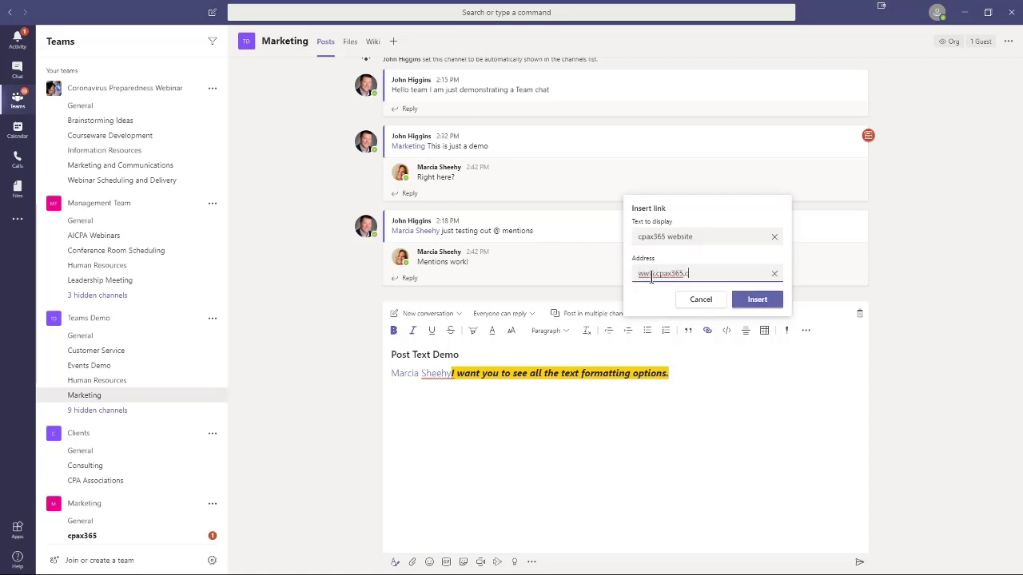
left_click(756, 299)
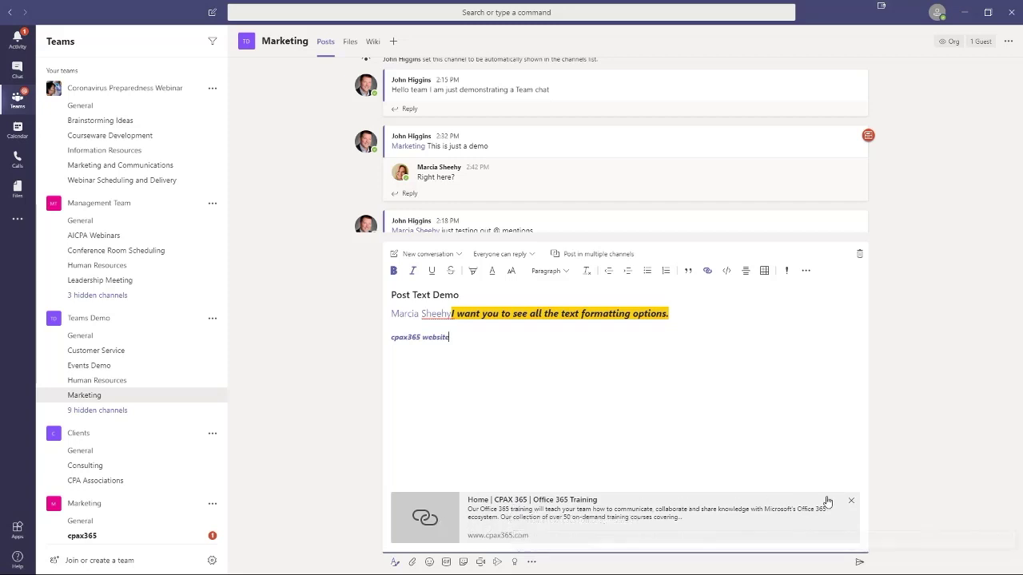
left_click(851, 503)
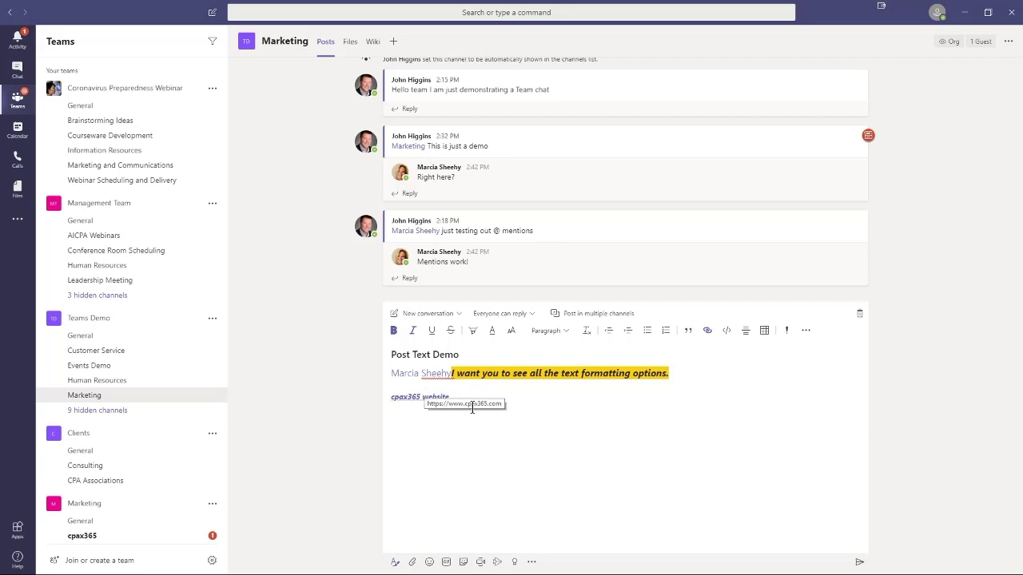
left_click(492, 408)
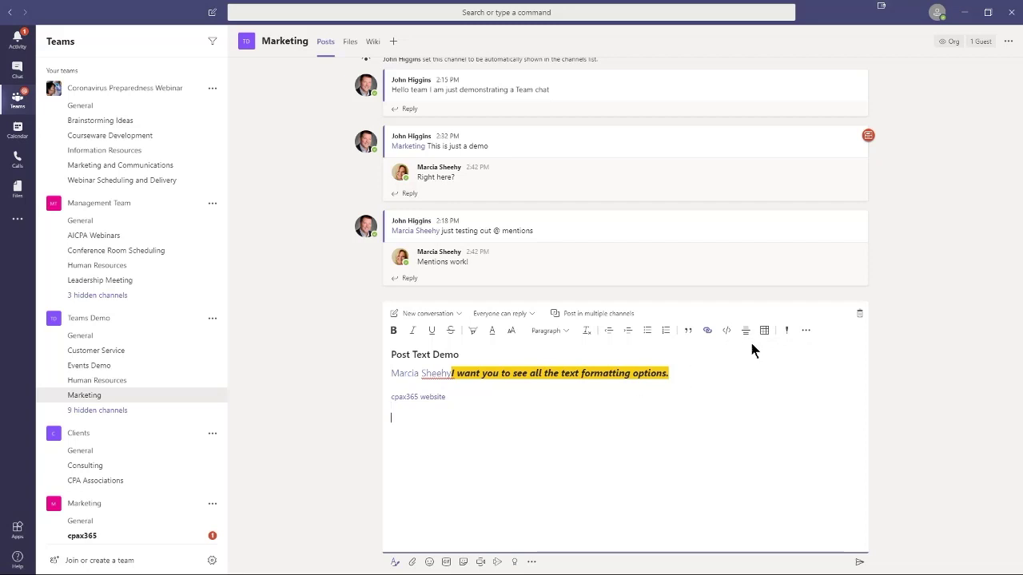
left_click(746, 334)
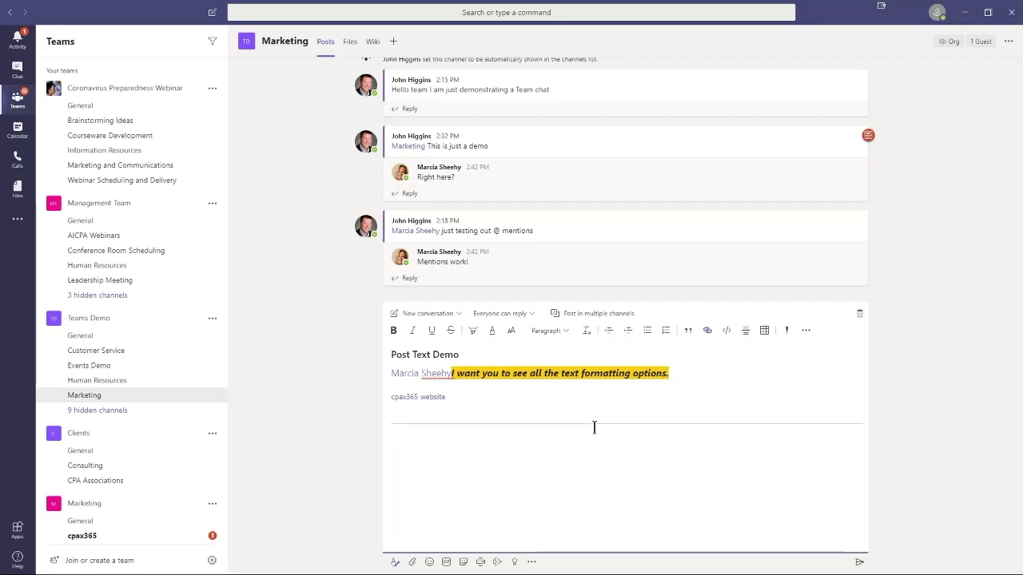
Step: Insert a table below the divider
left_click(764, 331)
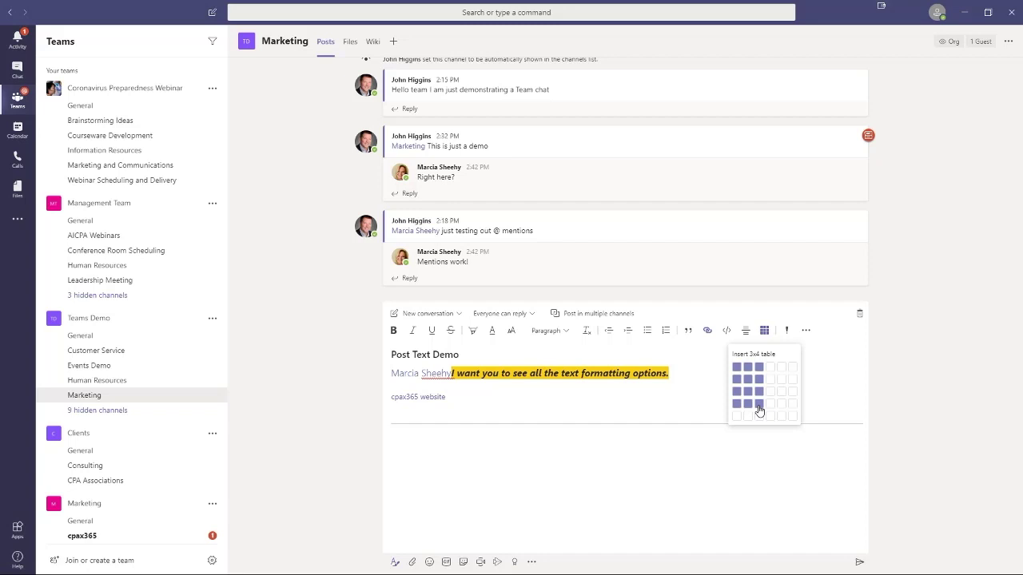
left_click(759, 411)
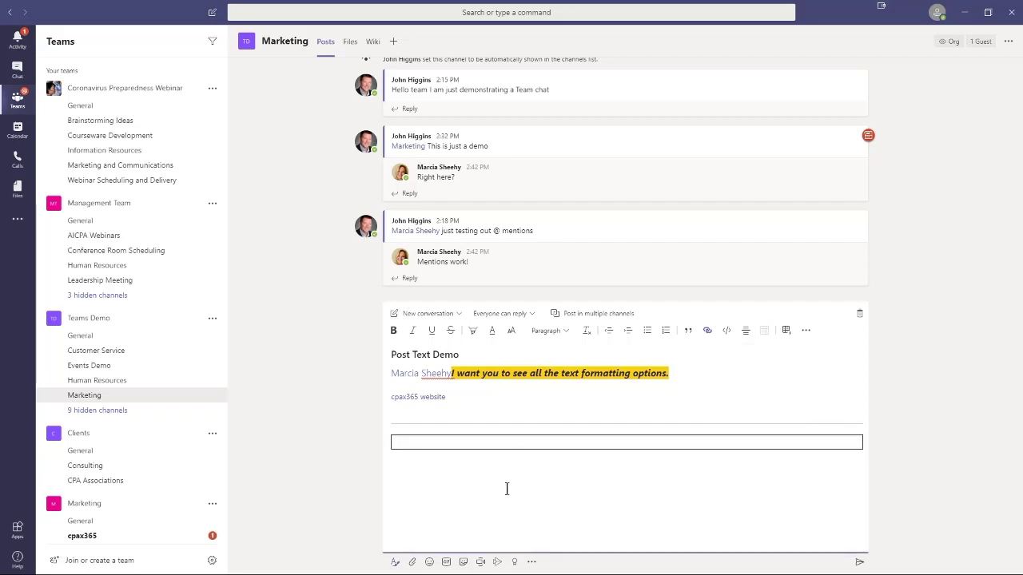
left_click(498, 445)
Step: Grow the table to three columns and three rows
left_click(785, 331)
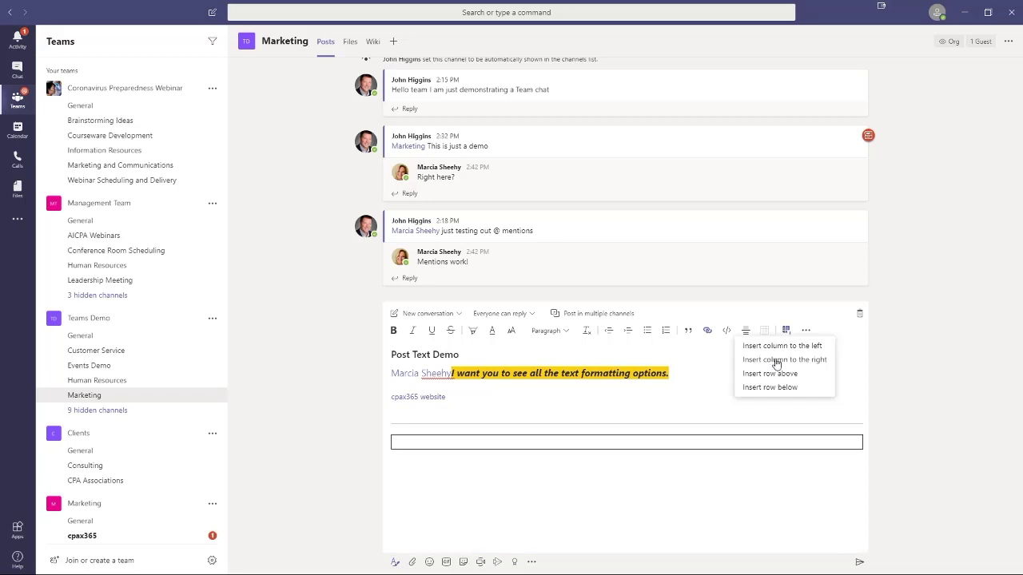
left_click(774, 360)
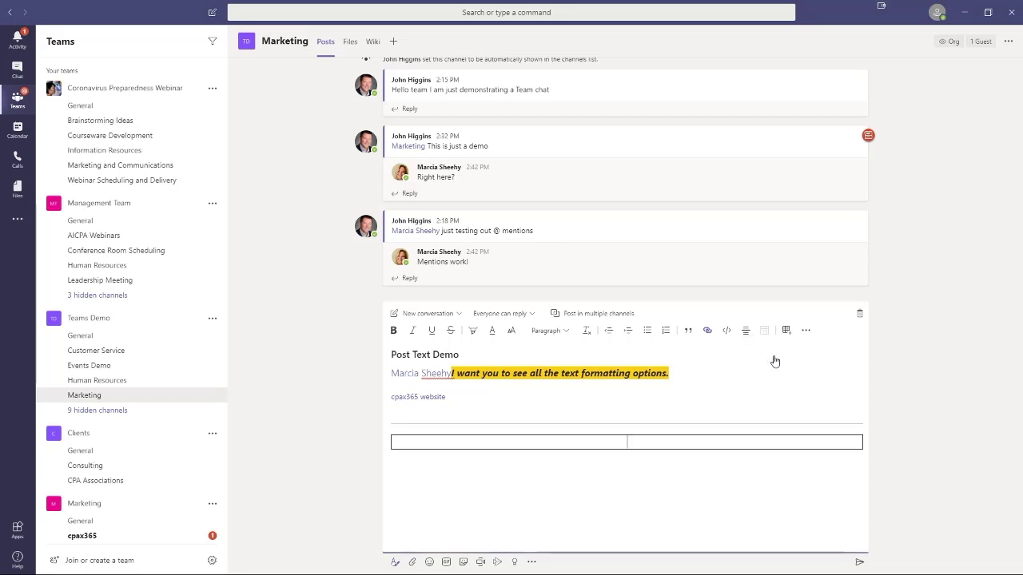
left_click(788, 333)
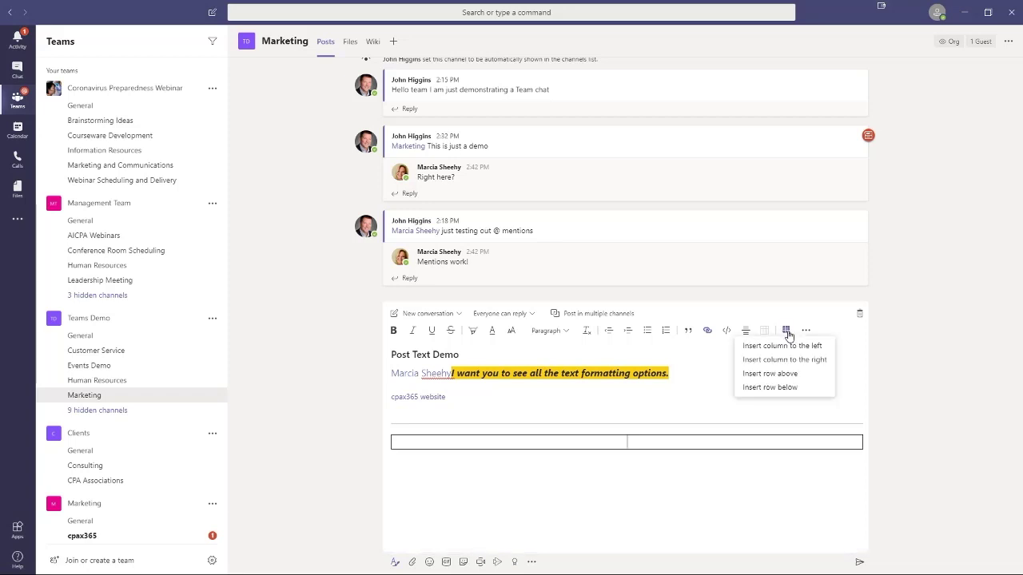
left_click(785, 361)
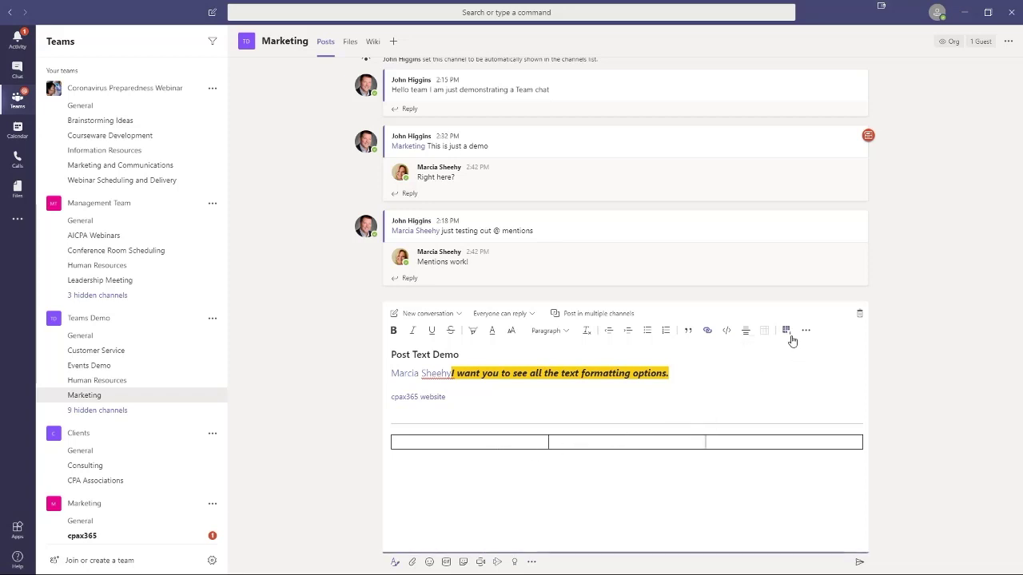
left_click(788, 334)
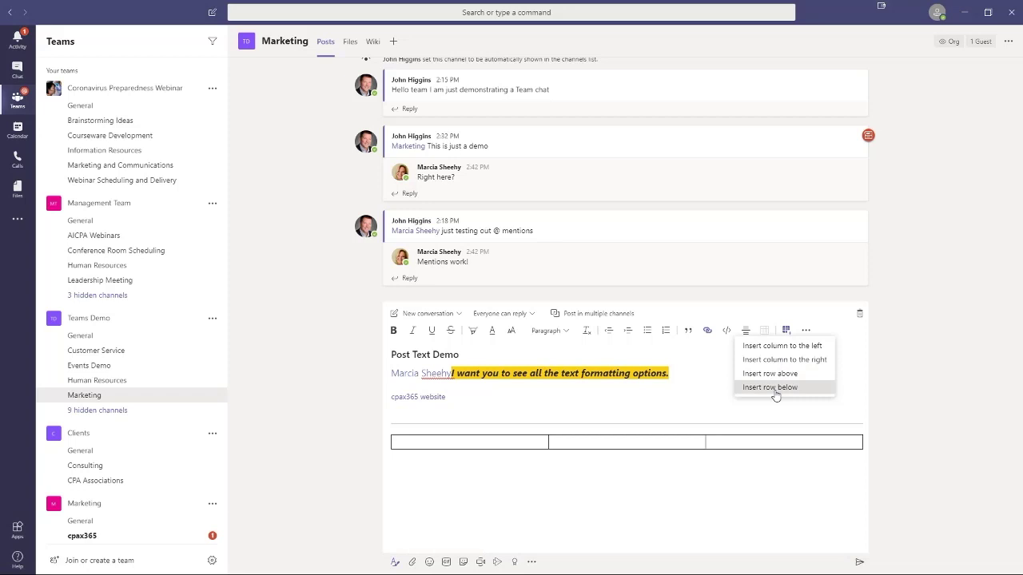
left_click(775, 388)
left_click(786, 332)
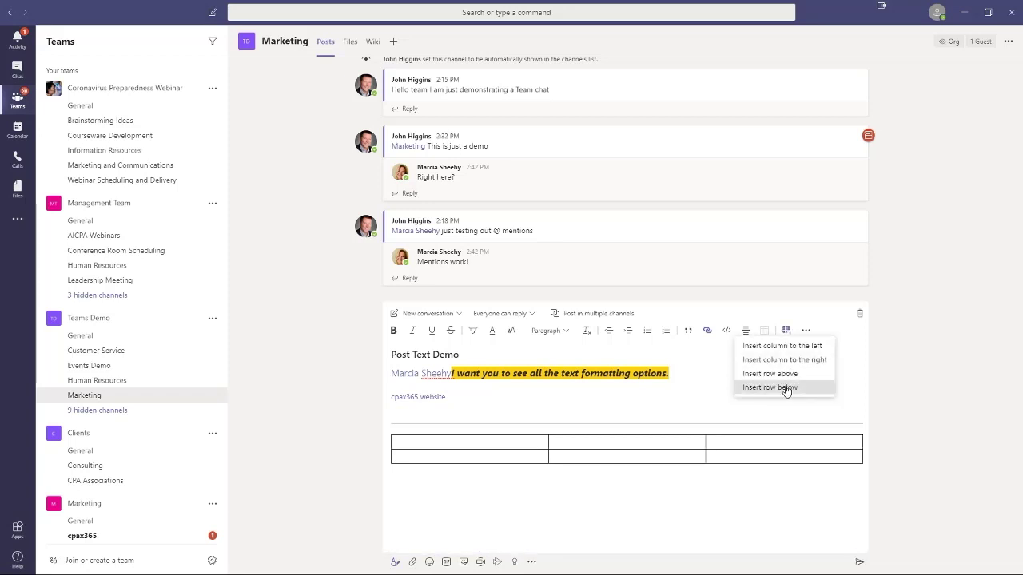
left_click(782, 387)
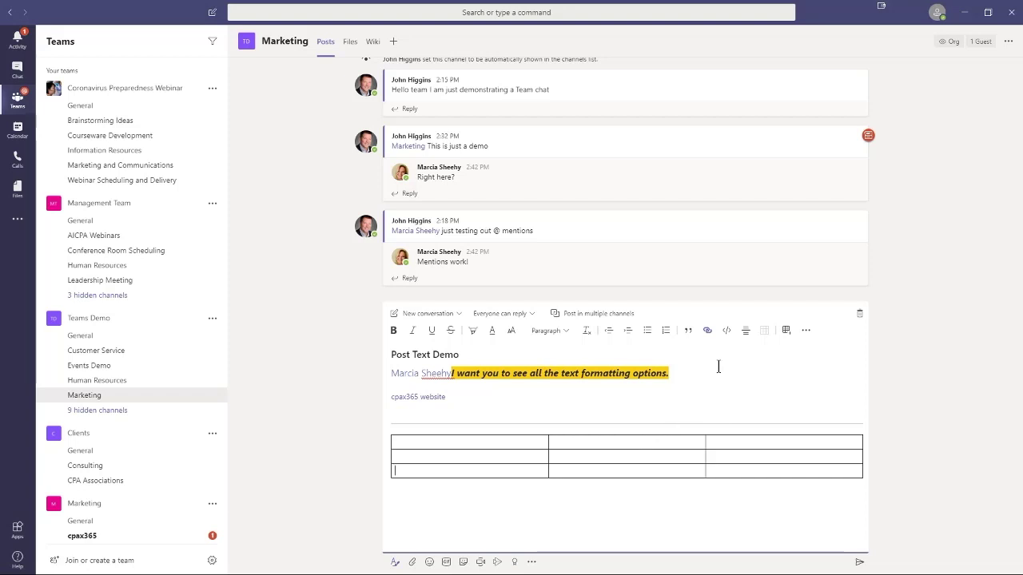
Step: Mark the draft as important and delete the whole table
left_click(805, 333)
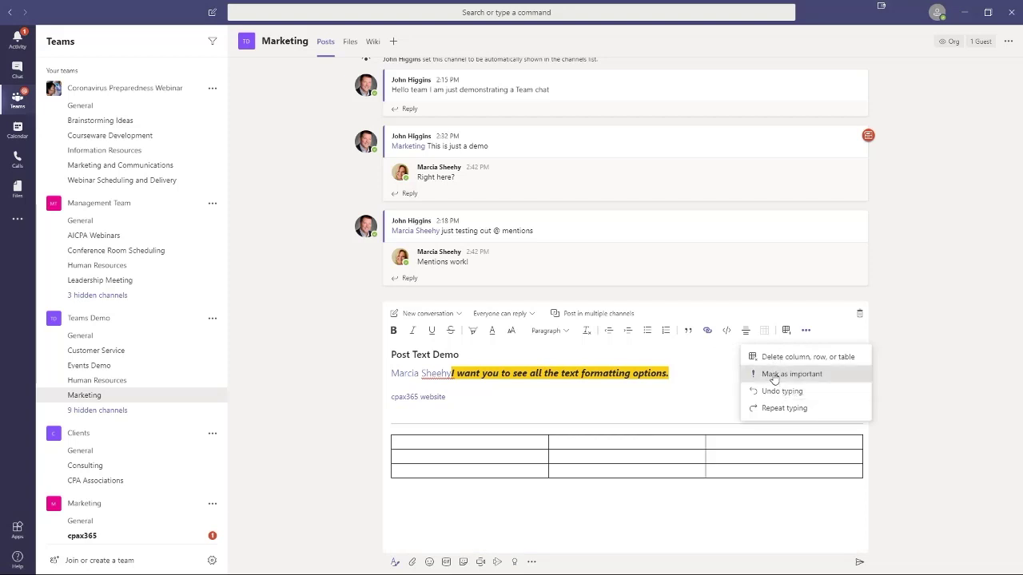
left_click(773, 377)
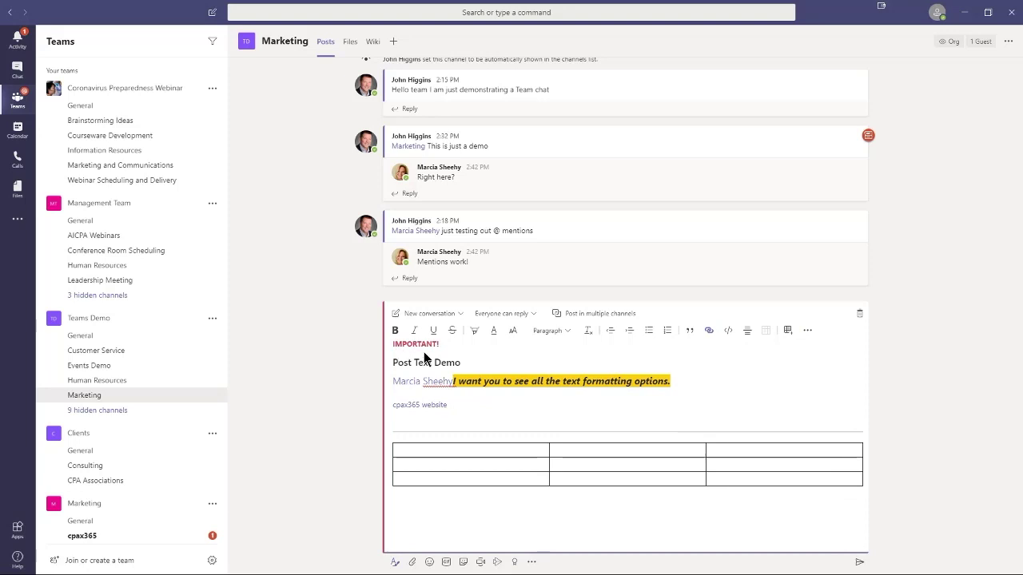
left_click(809, 331)
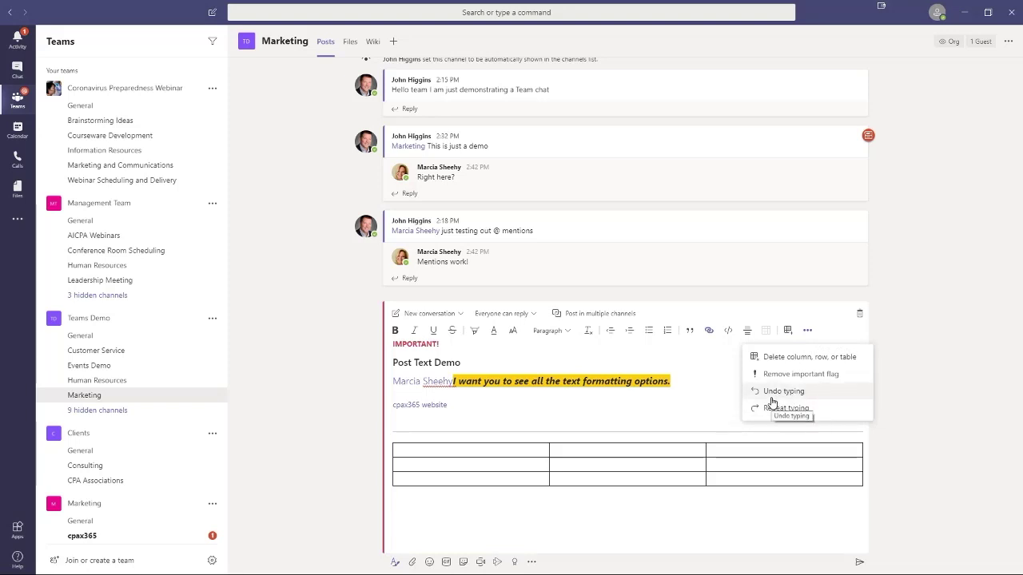
left_click(829, 361)
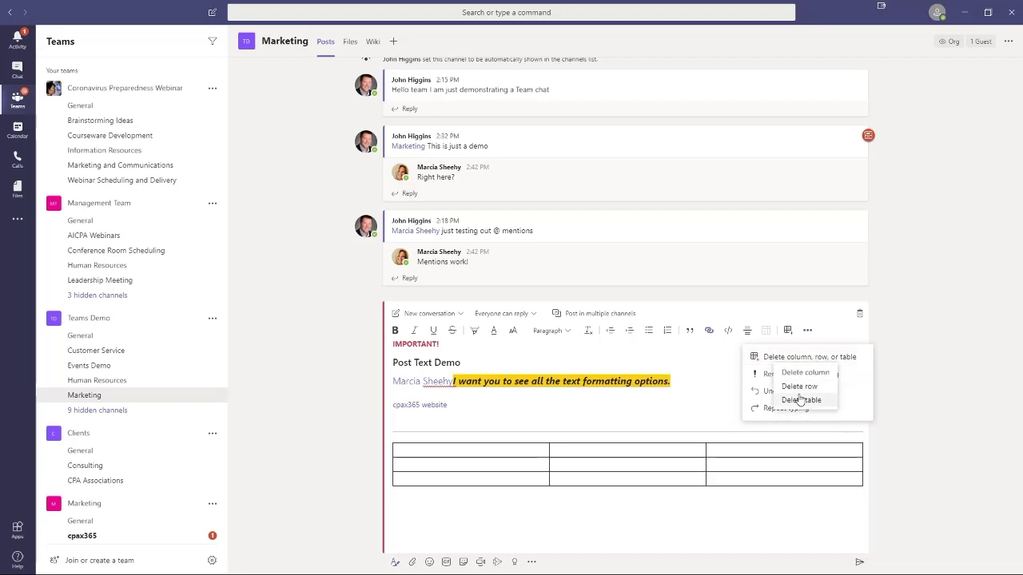
left_click(801, 402)
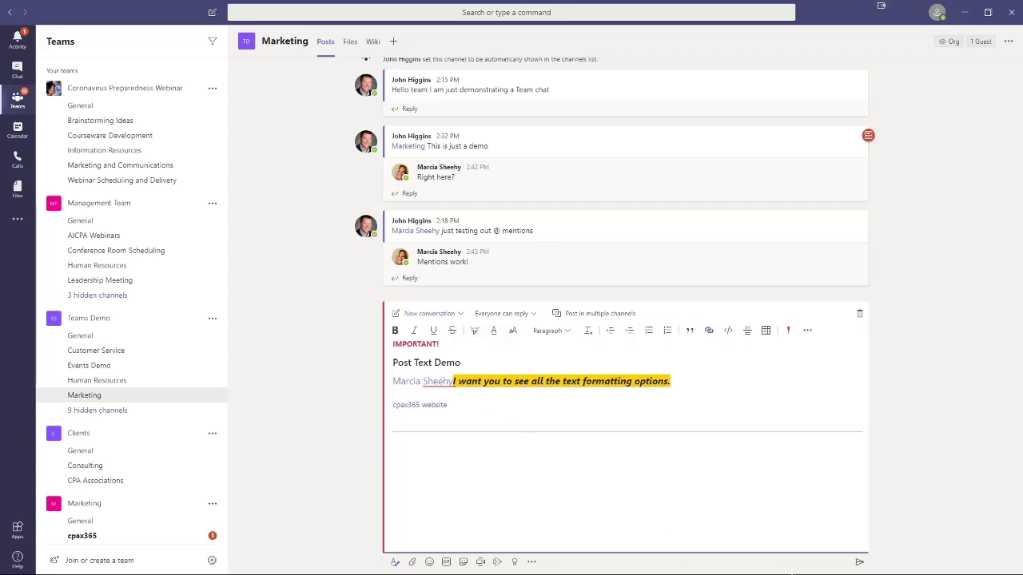
Step: Discard the draft and start a new post of type Announcement
left_click(859, 316)
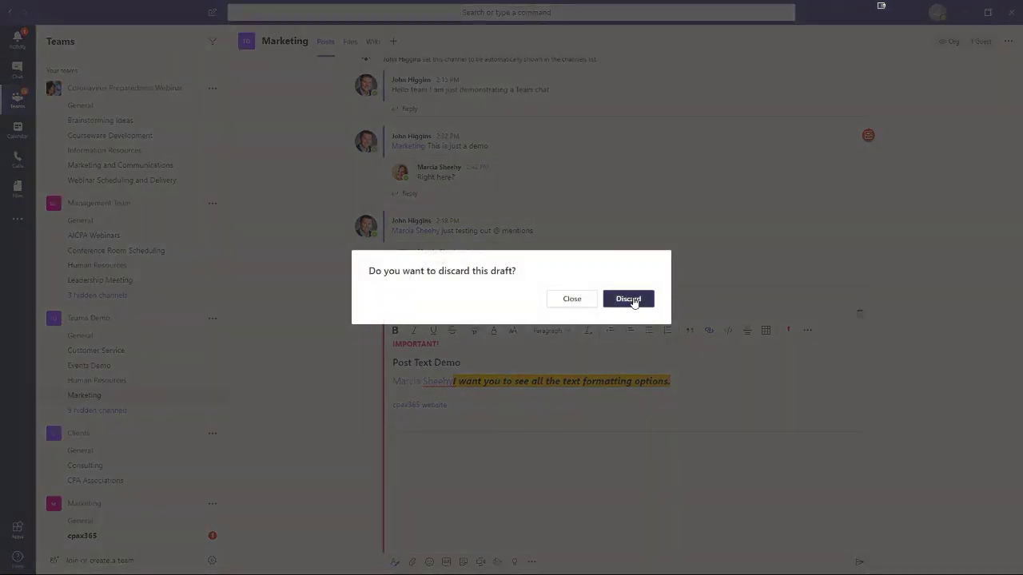
left_click(630, 299)
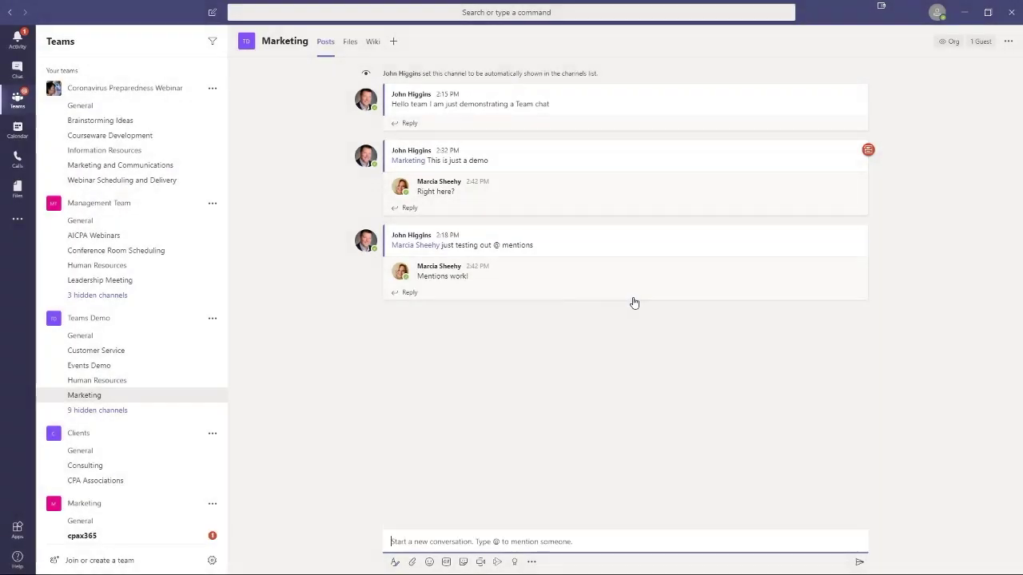
left_click(394, 562)
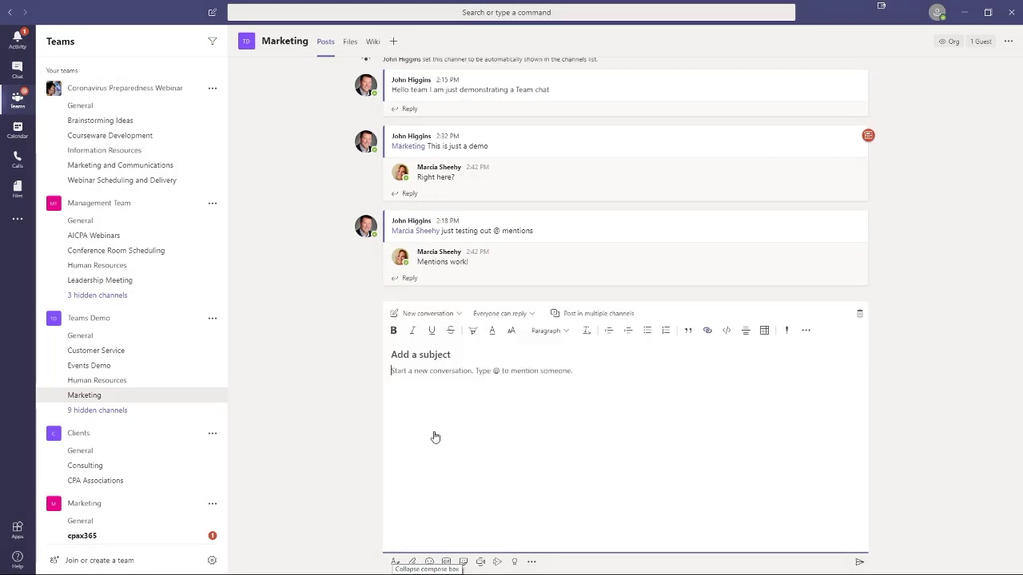
left_click(459, 314)
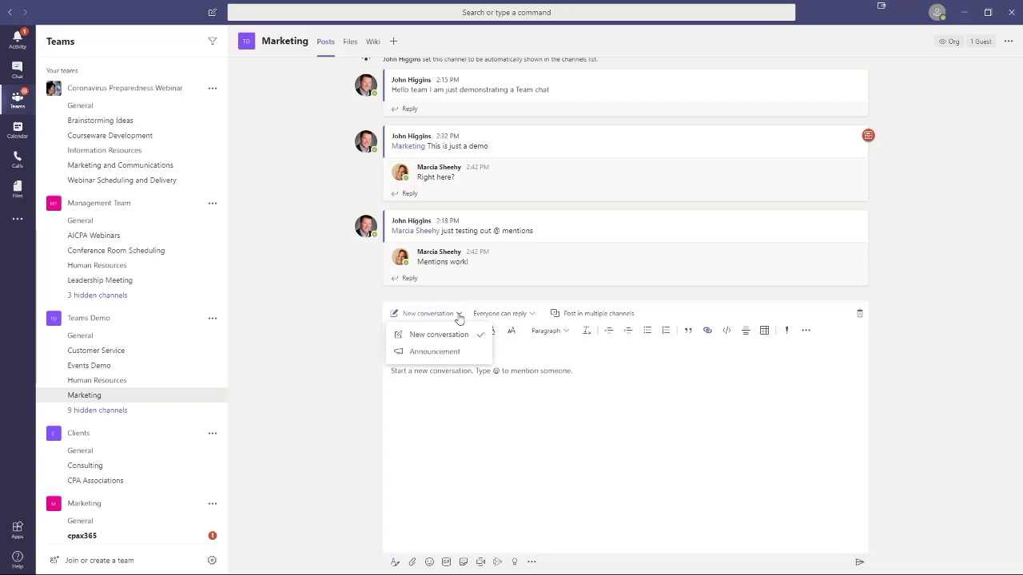
left_click(437, 352)
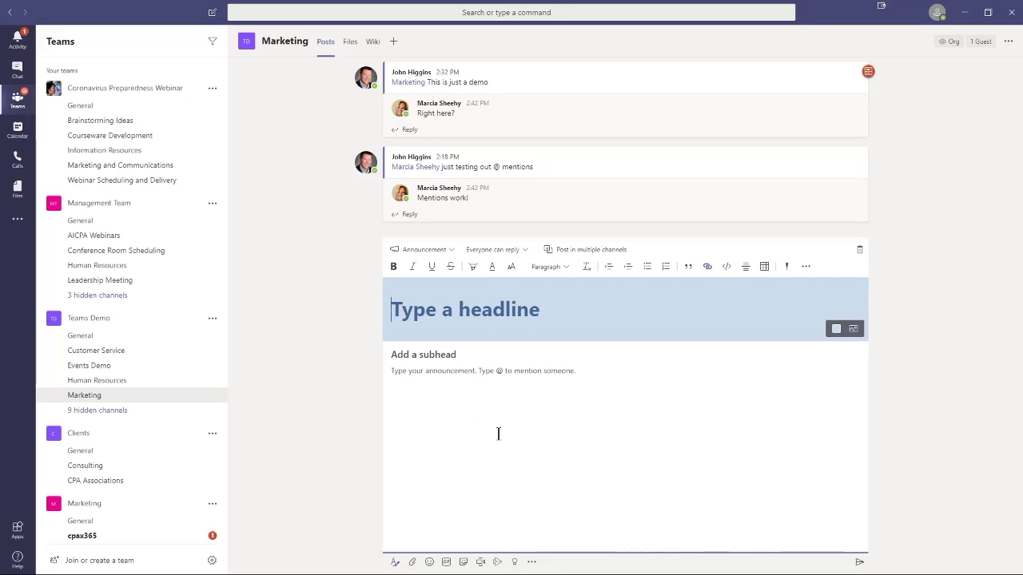
Step: Type the headline 'Sampe Announcement' and check the reply permissions setting
type("Sam")
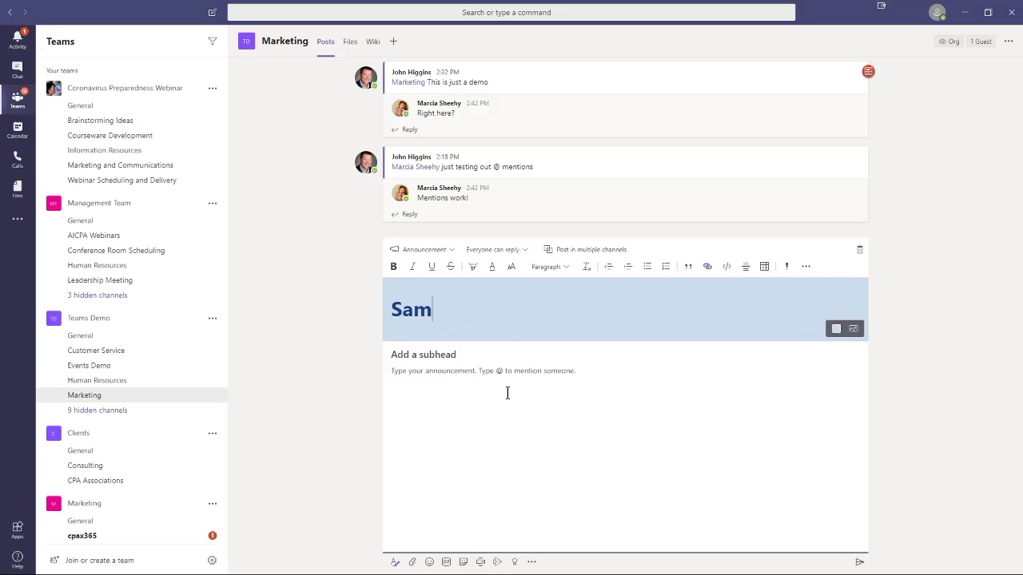
type("pe Announcem,ent]\\")
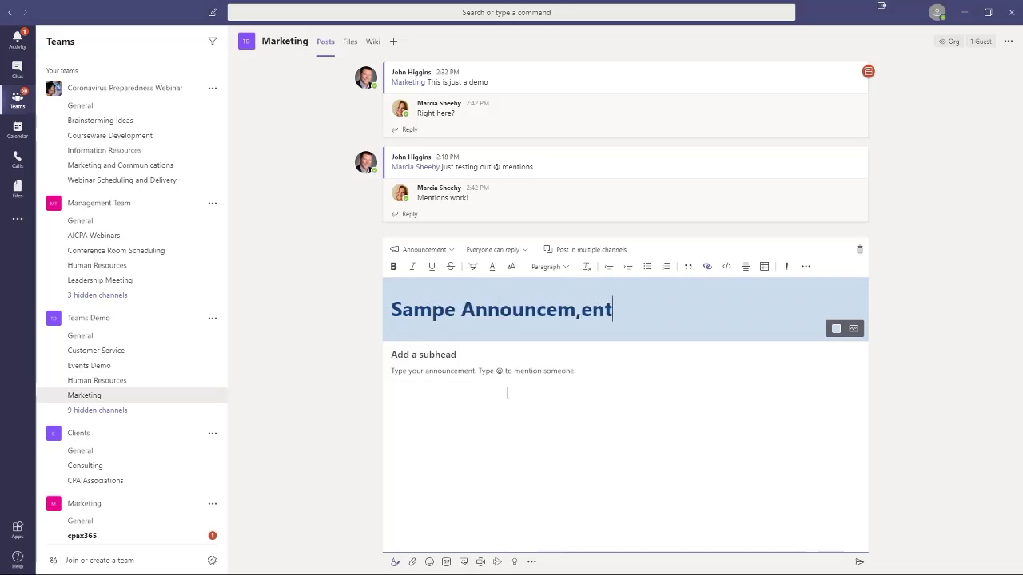
key("BackSpace")
key("BackSpace")
key("BackSpace")
key("BackSpace")
key("BackSpace")
key("BackSpace")
key("BackSpace")
type("ment")
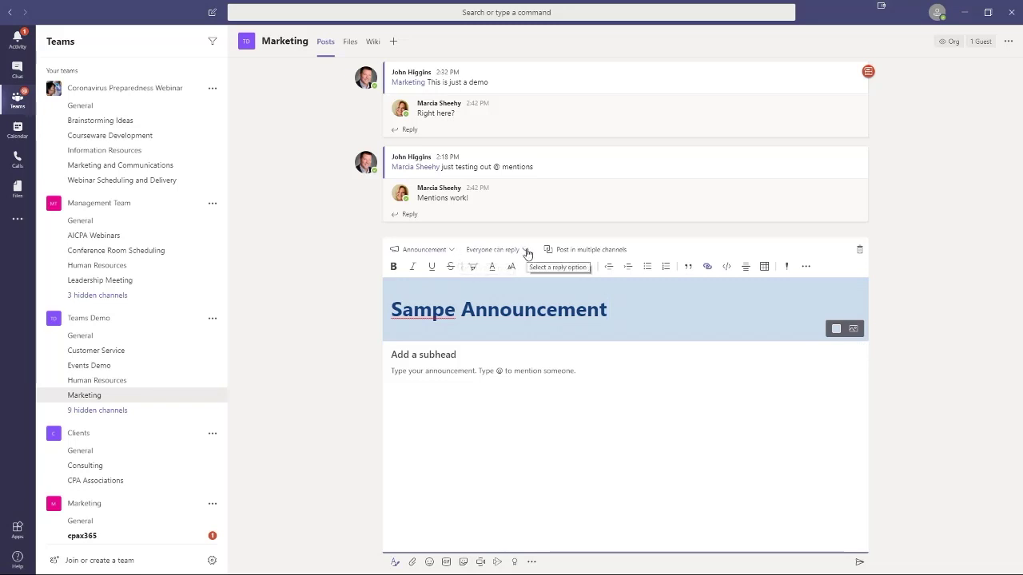
left_click(527, 253)
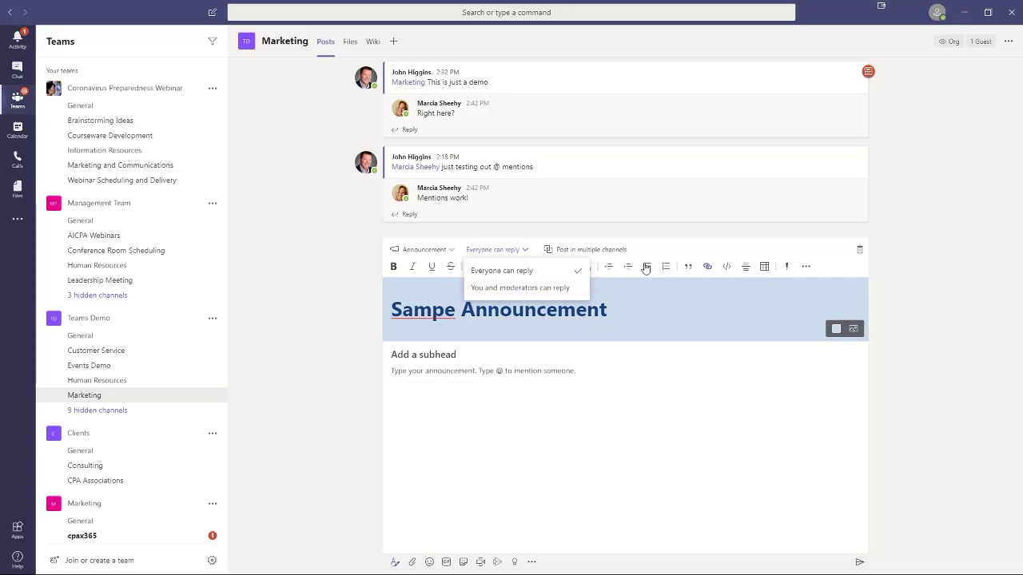
Step: Enable posting in multiple channels, correct the headline to 'Sample Announcement', and open Select channels
left_click(591, 251)
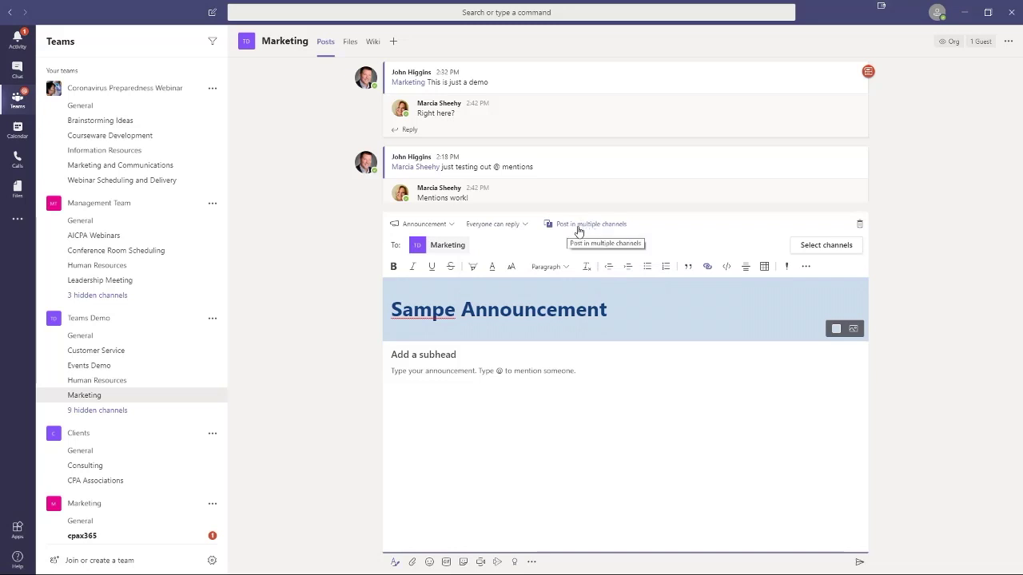
left_click(445, 311)
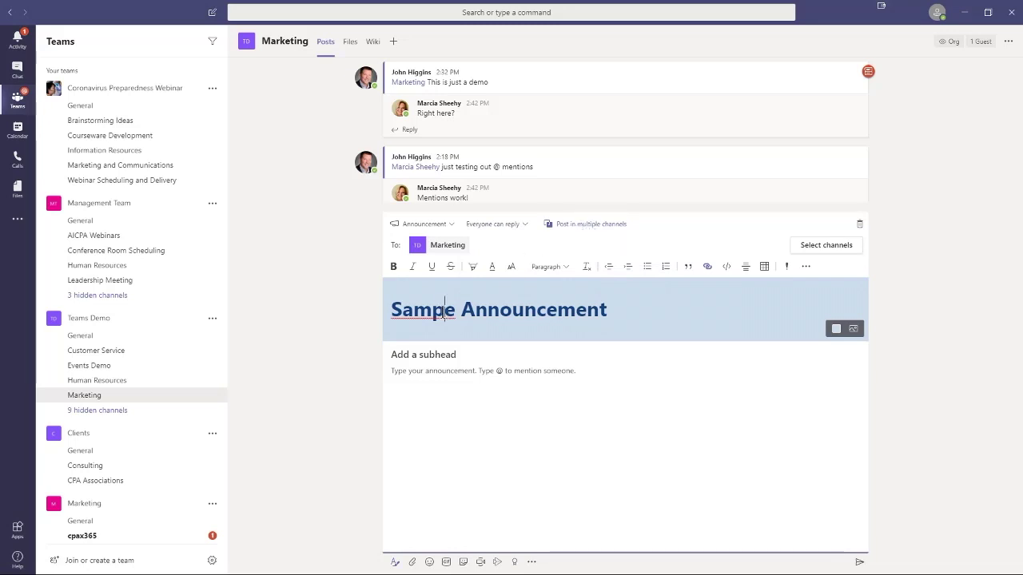
type("l")
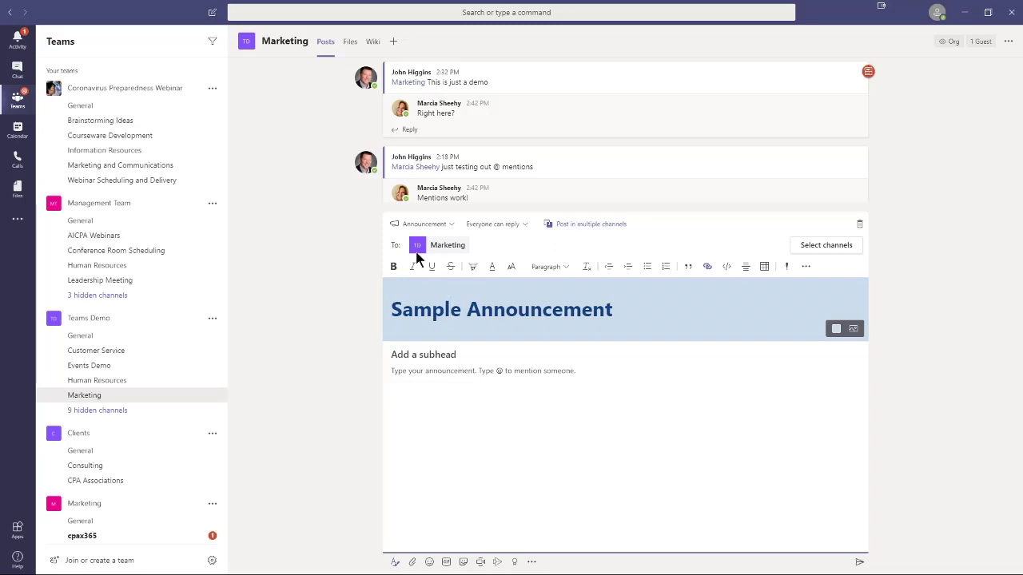
left_click(823, 246)
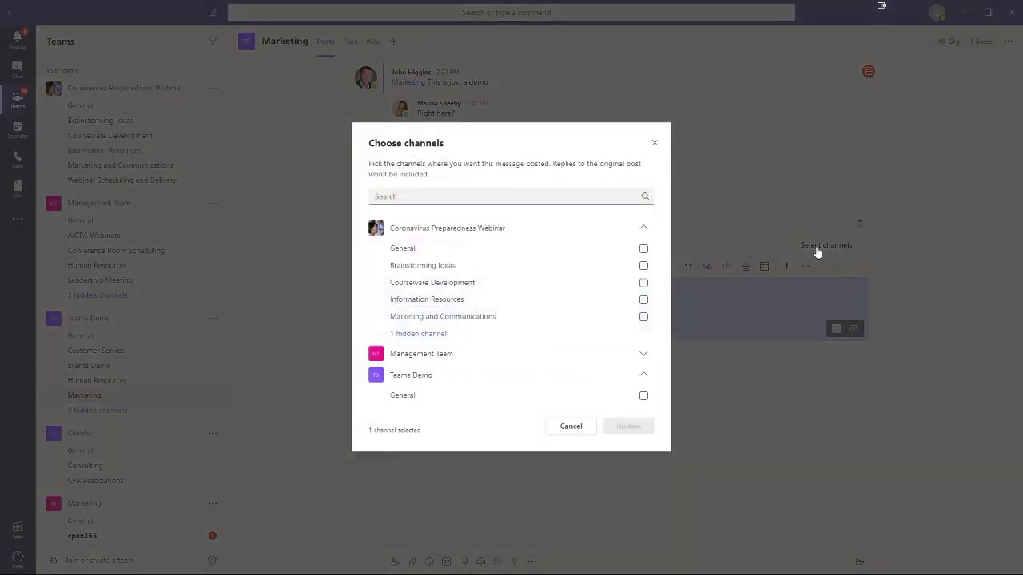
Step: Add CPAx Curriculum General and Internal Operations CPE Compliance channels, update, then go to Chat
scroll(568, 331, "down", 3)
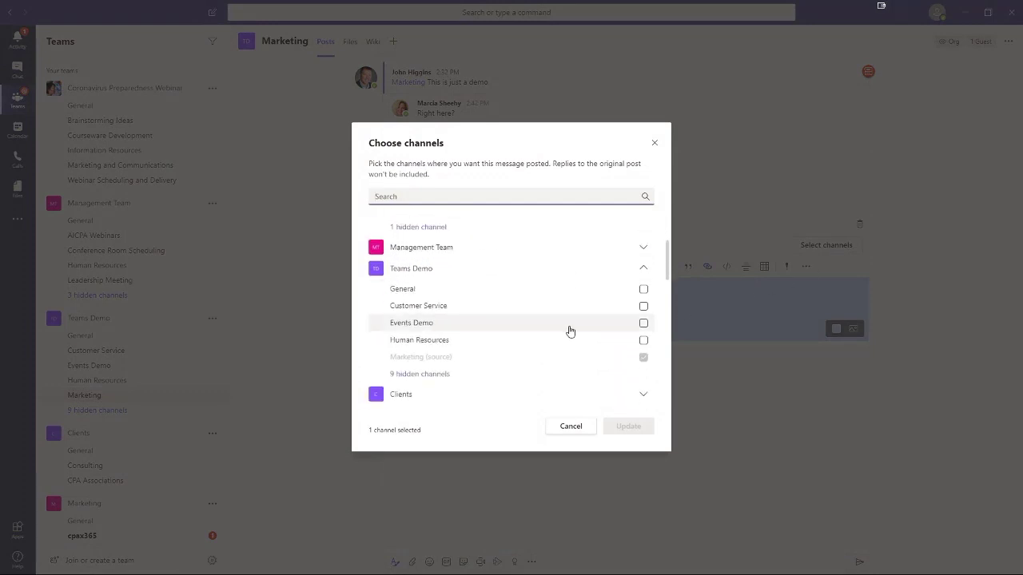
scroll(524, 312, "down", 3)
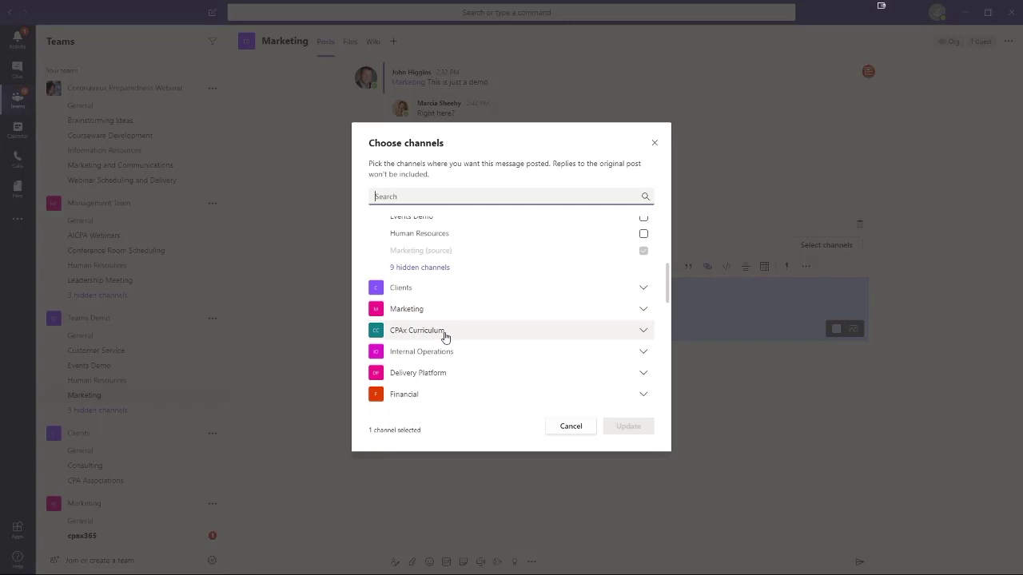
left_click(644, 334)
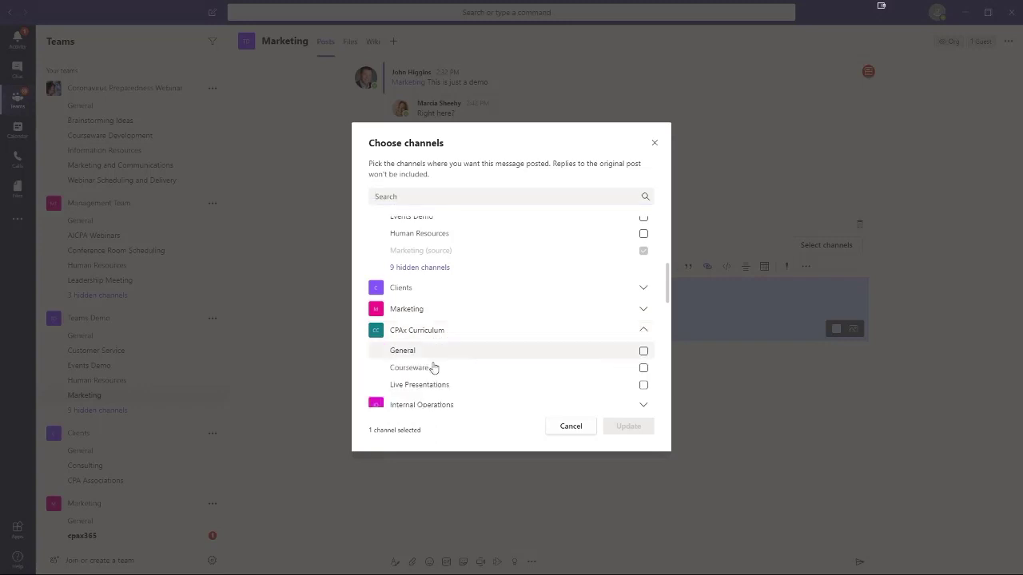
left_click(643, 352)
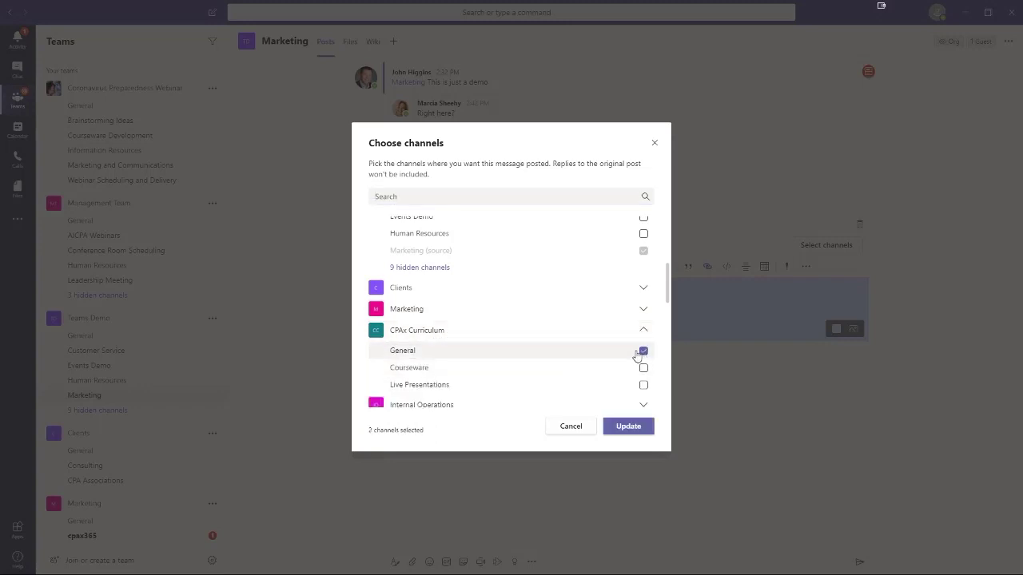
scroll(618, 362, "down", 1)
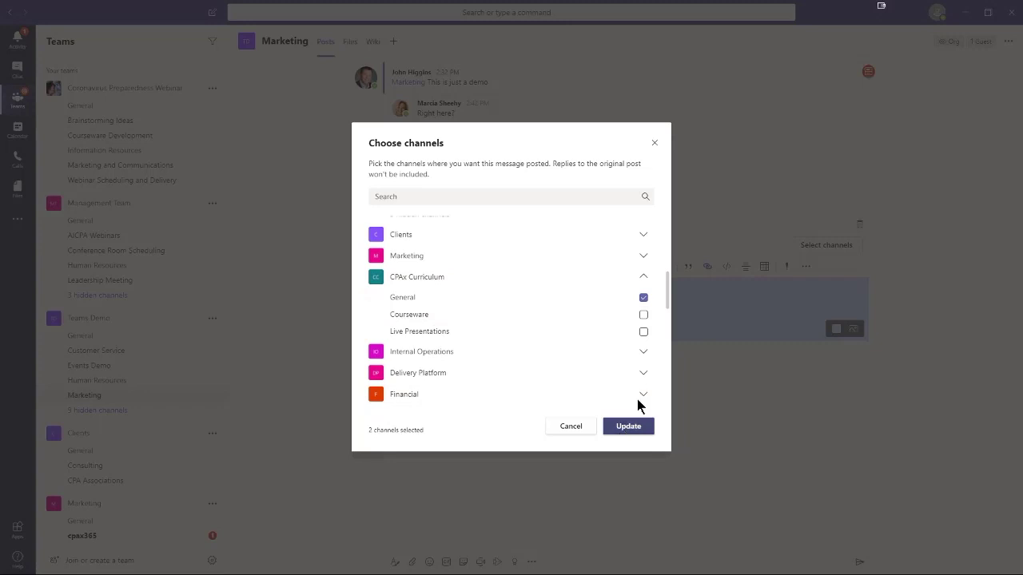
left_click(643, 352)
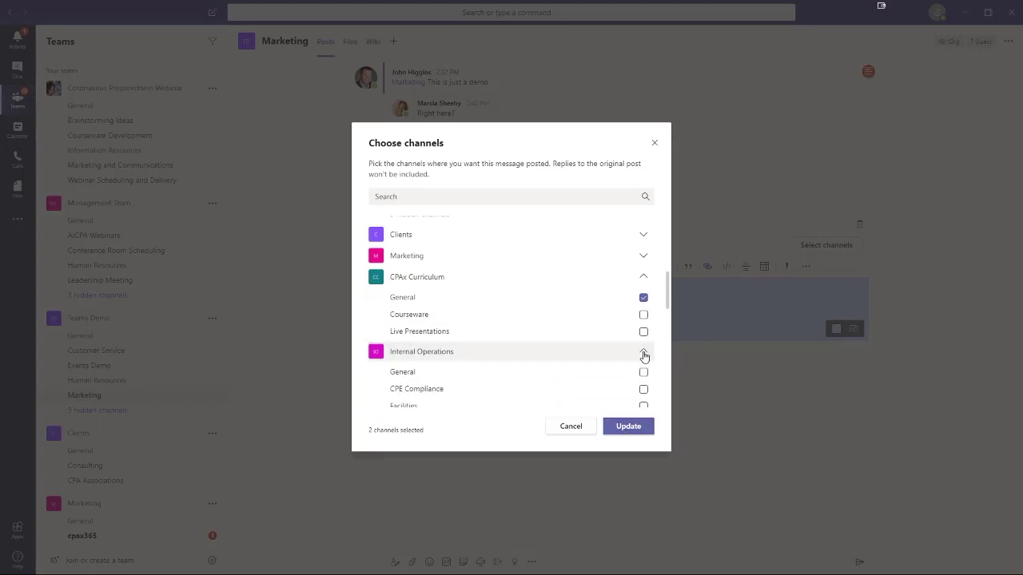
left_click(643, 389)
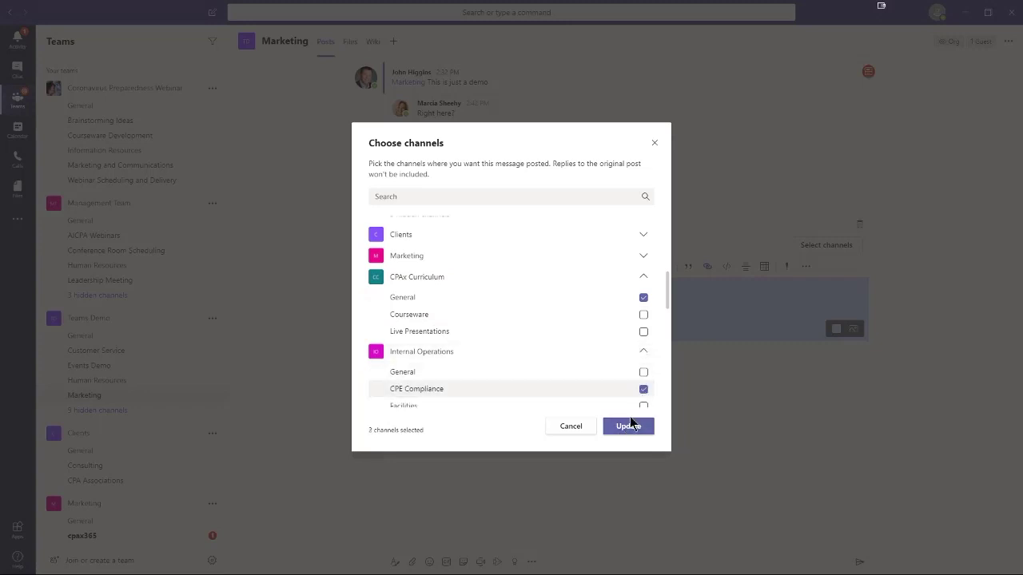
left_click(628, 426)
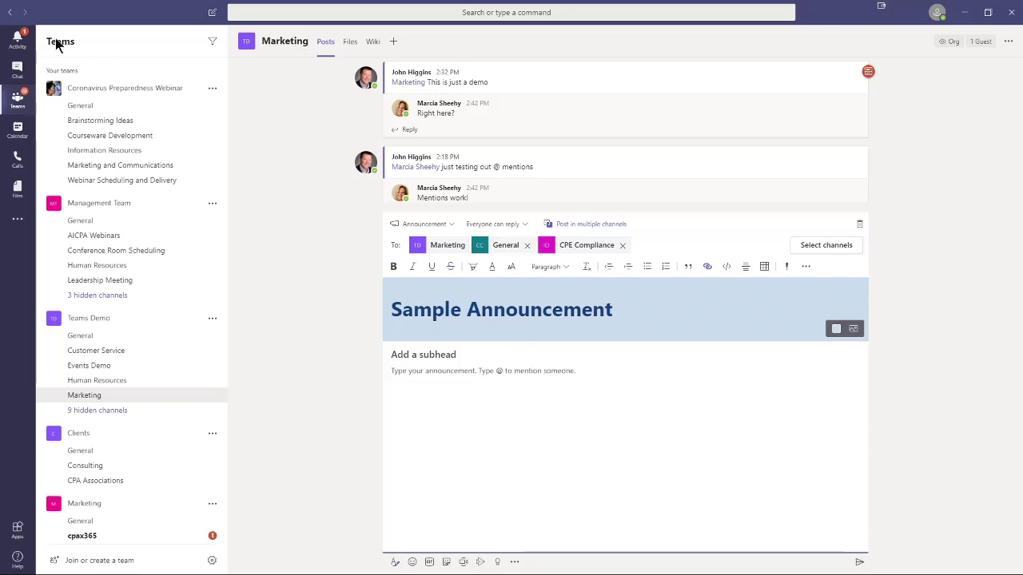
left_click(16, 72)
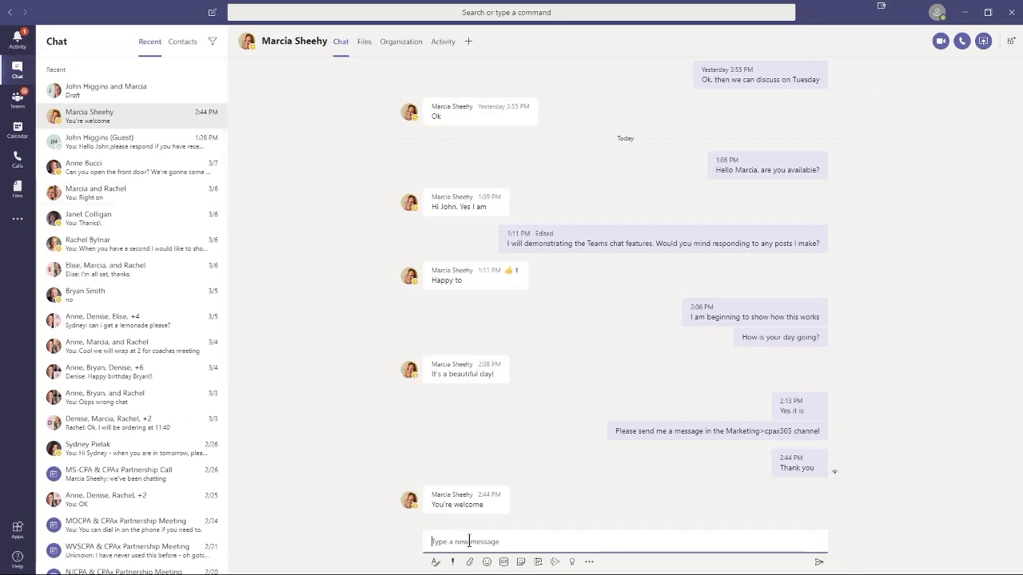
Step: Expand the one-on-one chat's empty message box into the full formatting editor with extra insert options
left_click(436, 563)
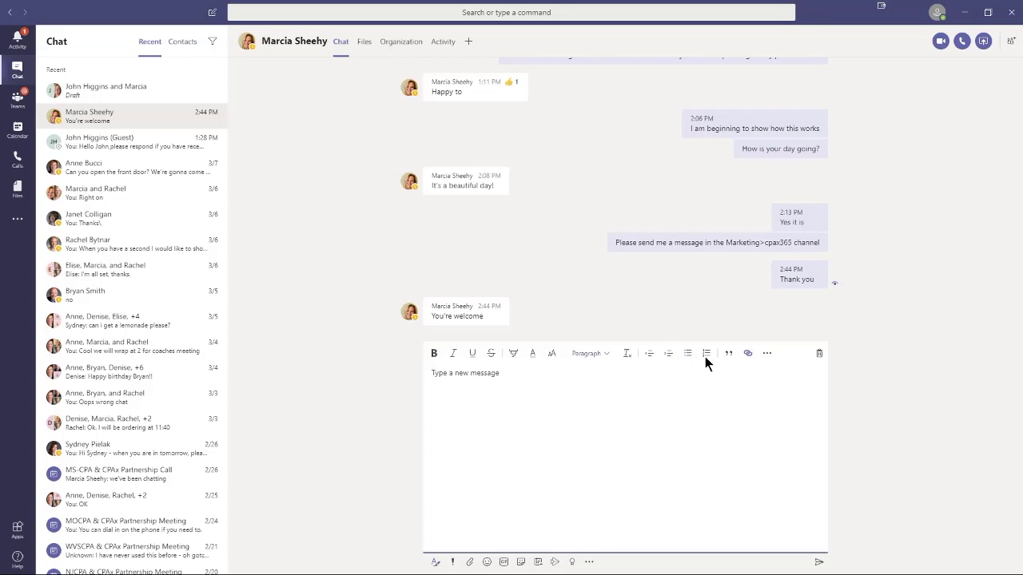
left_click(766, 354)
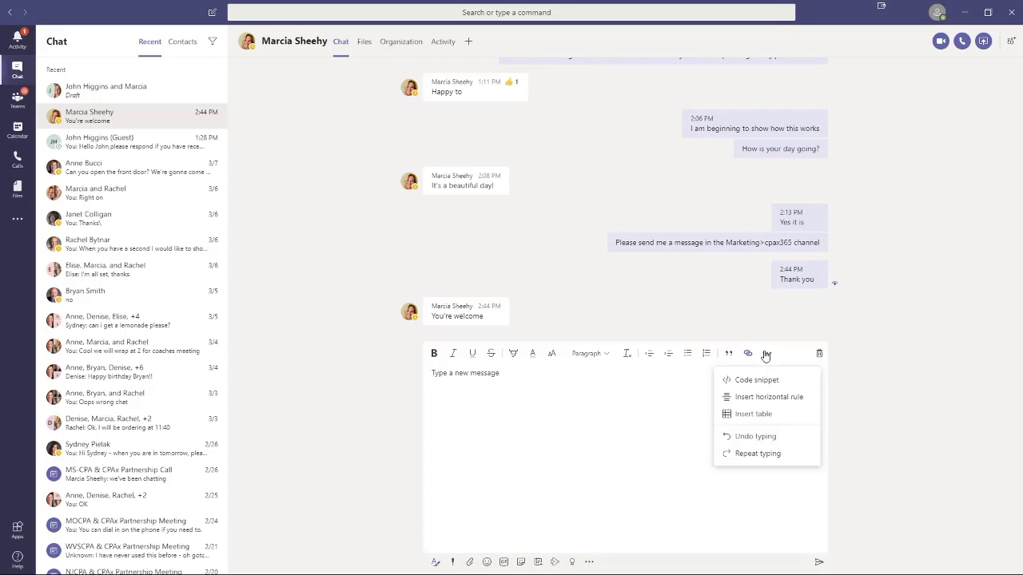